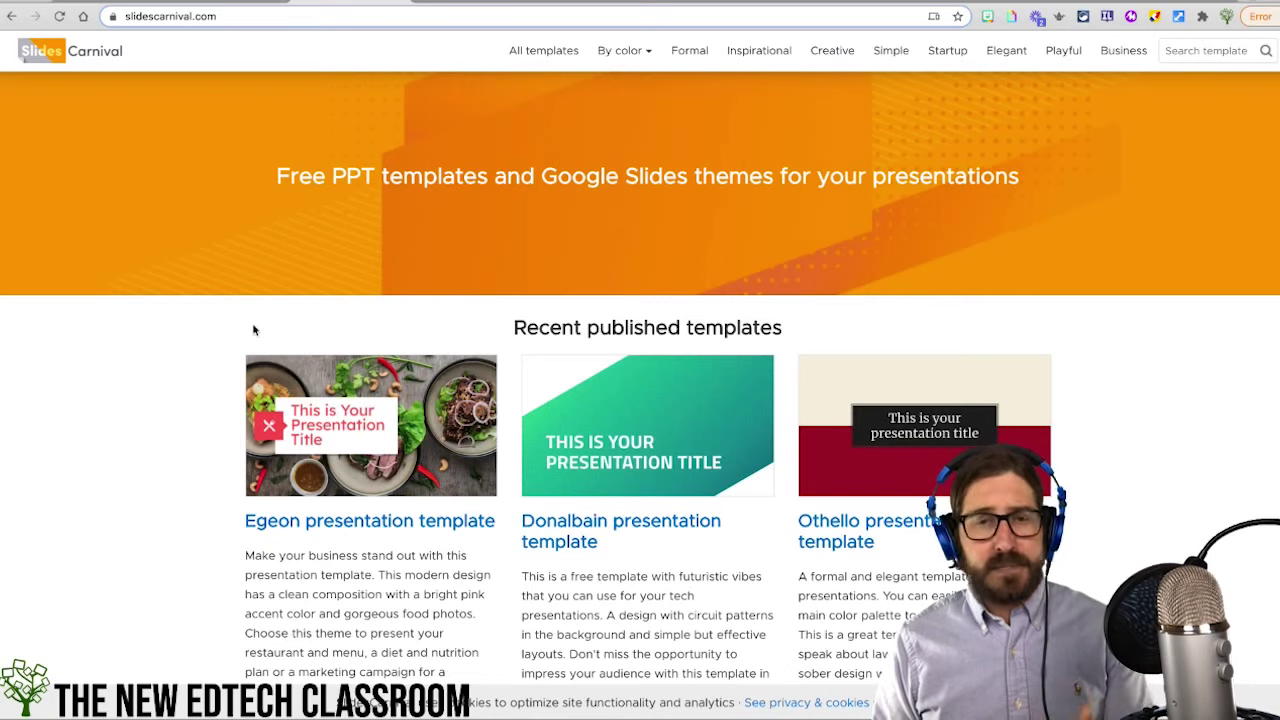
scroll(255, 340, "down", 2)
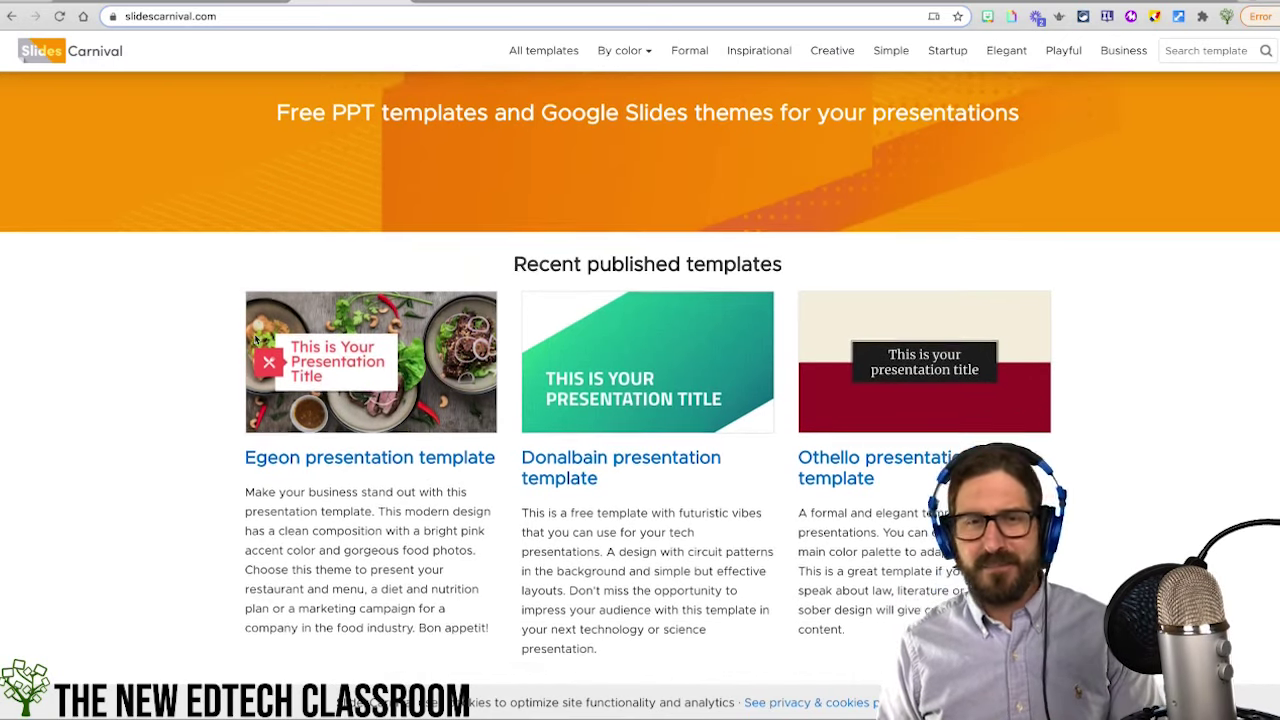
scroll(255, 340, "down", 2)
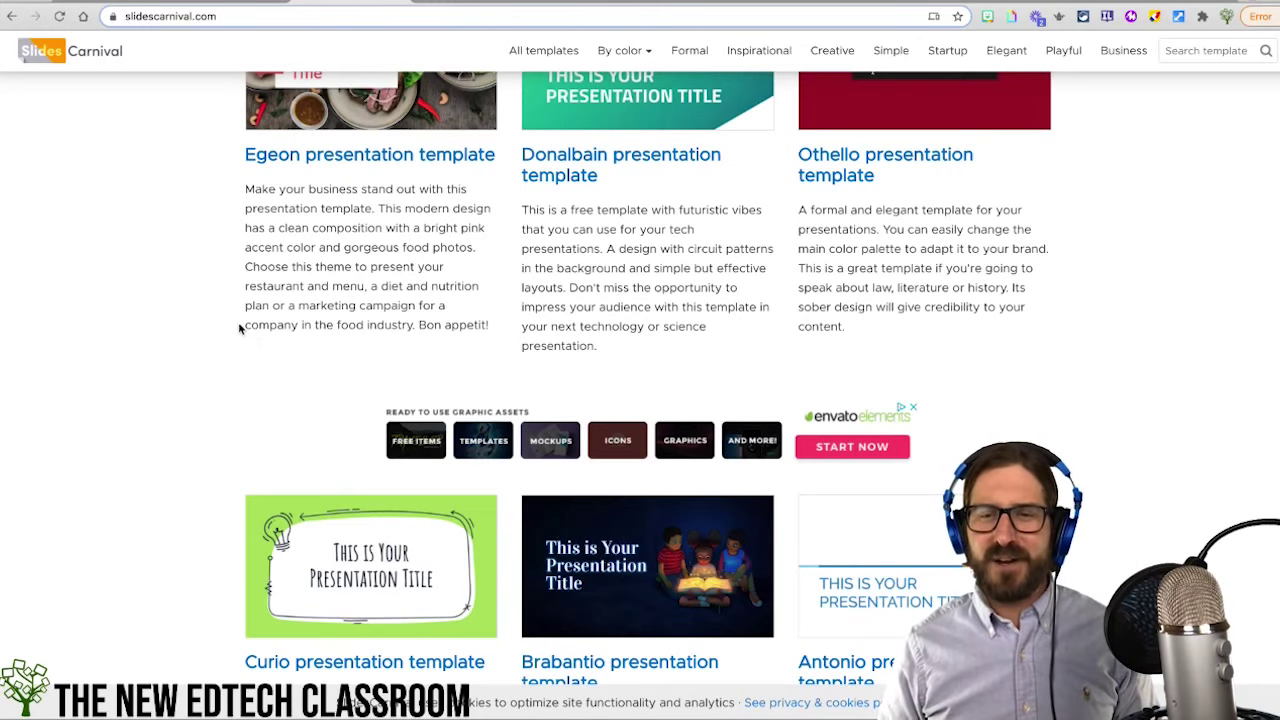
scroll(232, 345, "down", 3)
scroll(220, 335, "up", 4)
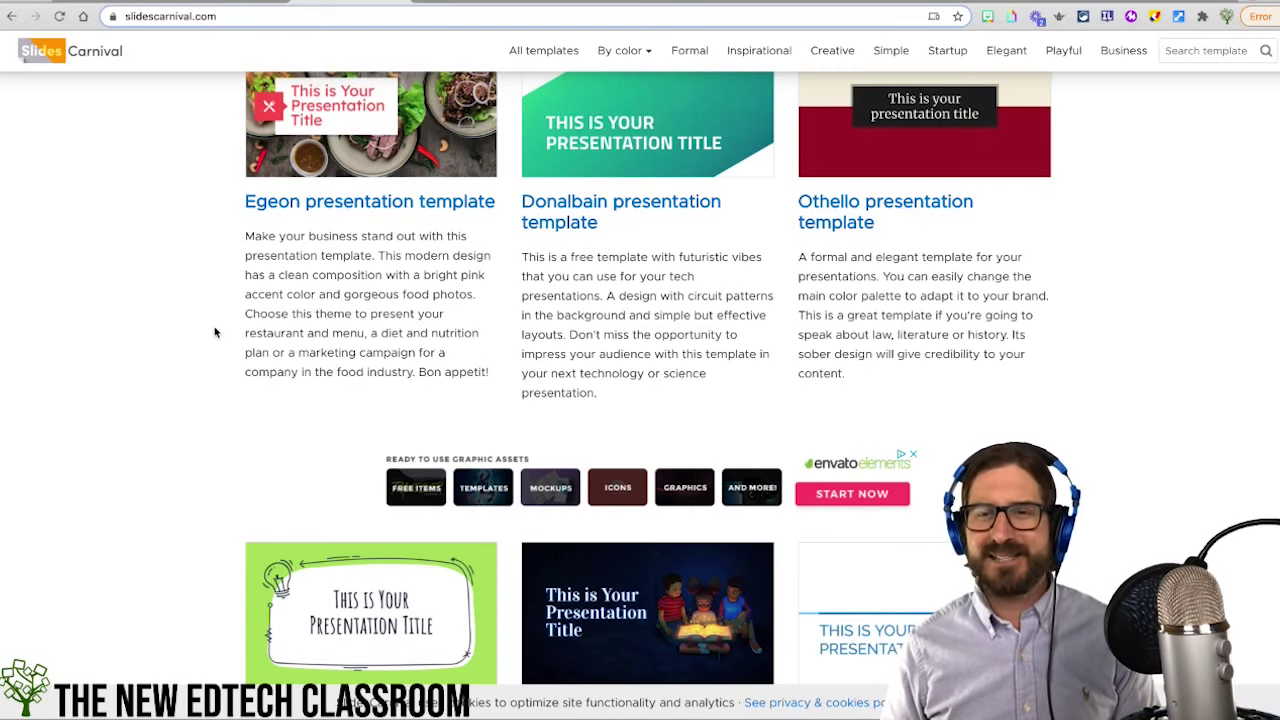
scroll(218, 351, "down", 2)
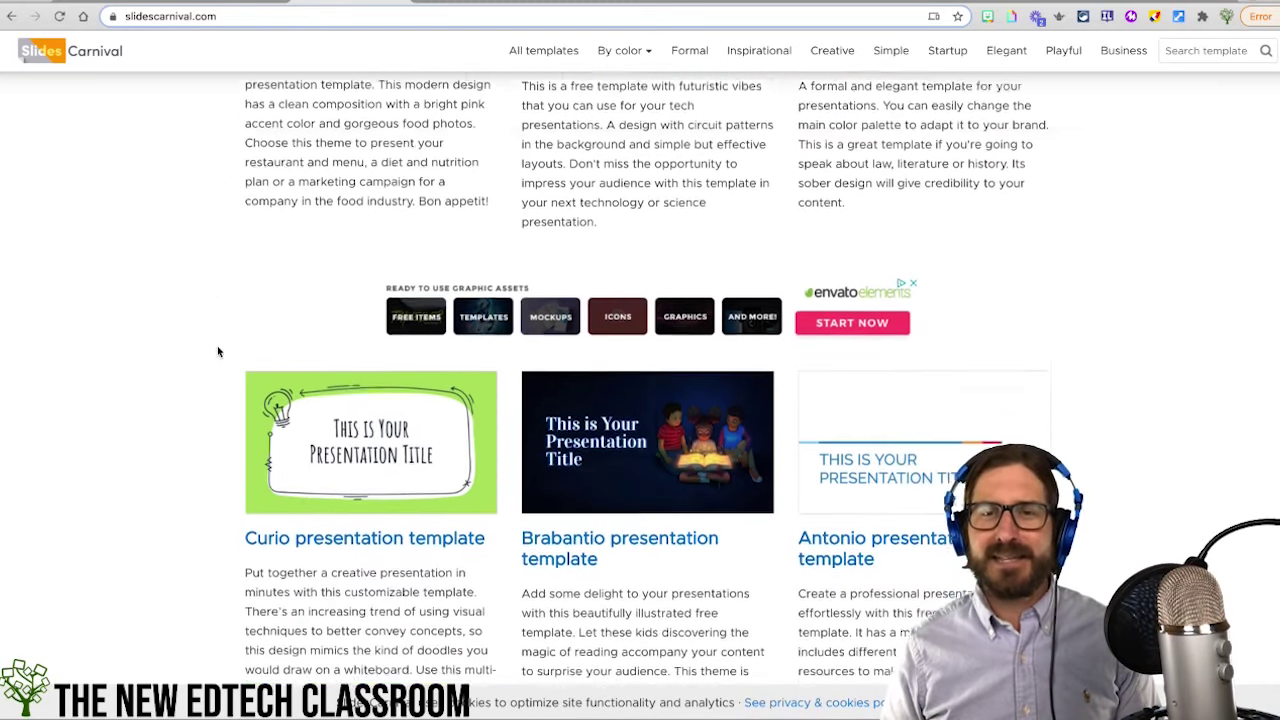
scroll(218, 351, "down", 4)
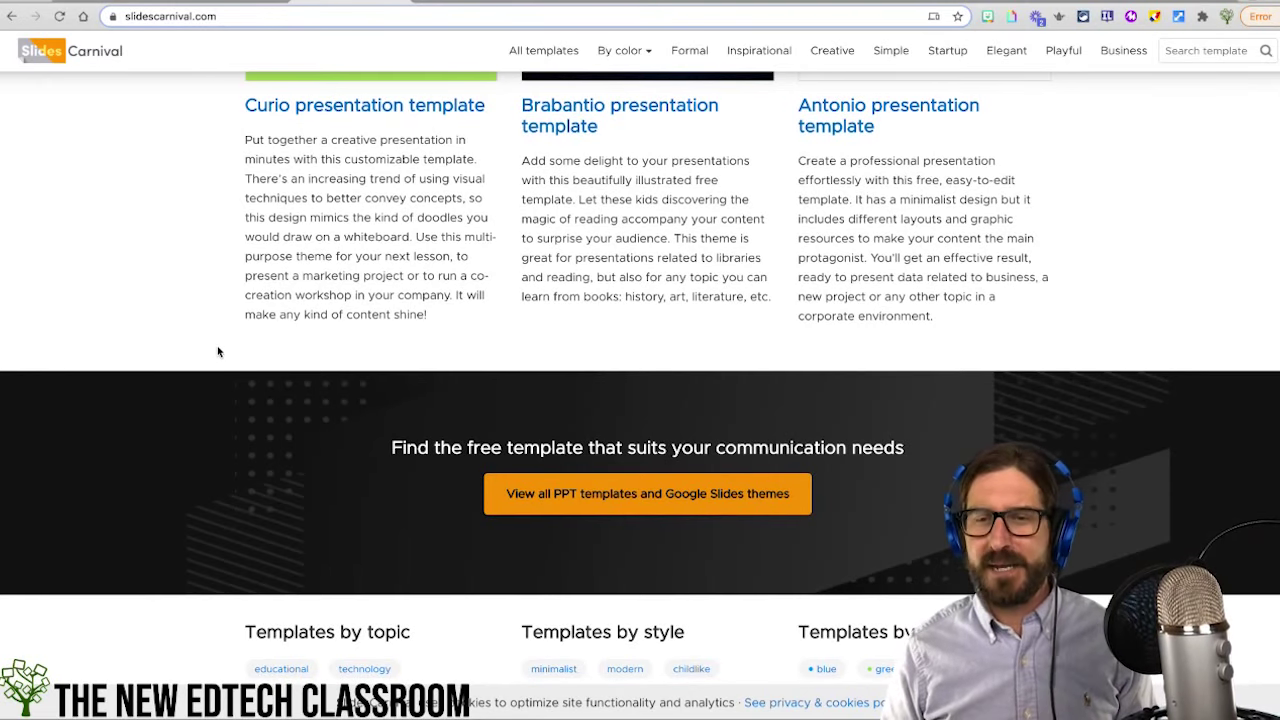
scroll(218, 351, "up", 7)
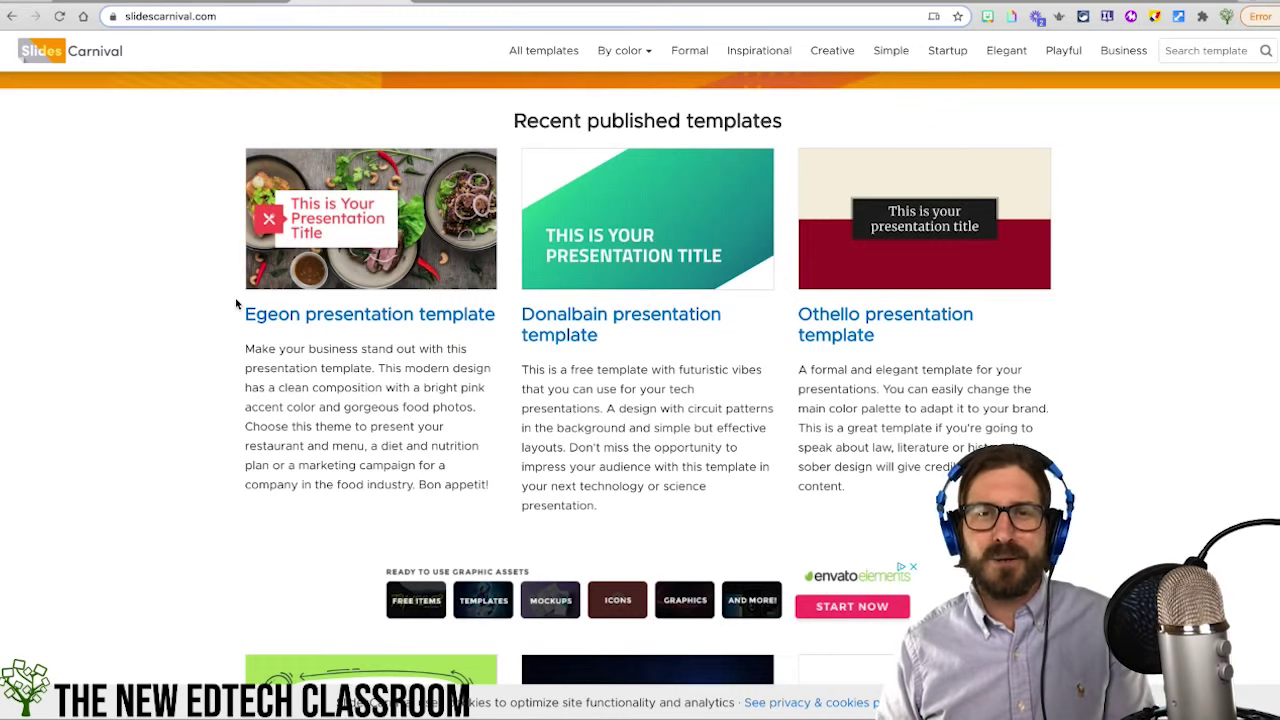
scroll(665, 411, "down", 2)
scroll(665, 411, "down", 6)
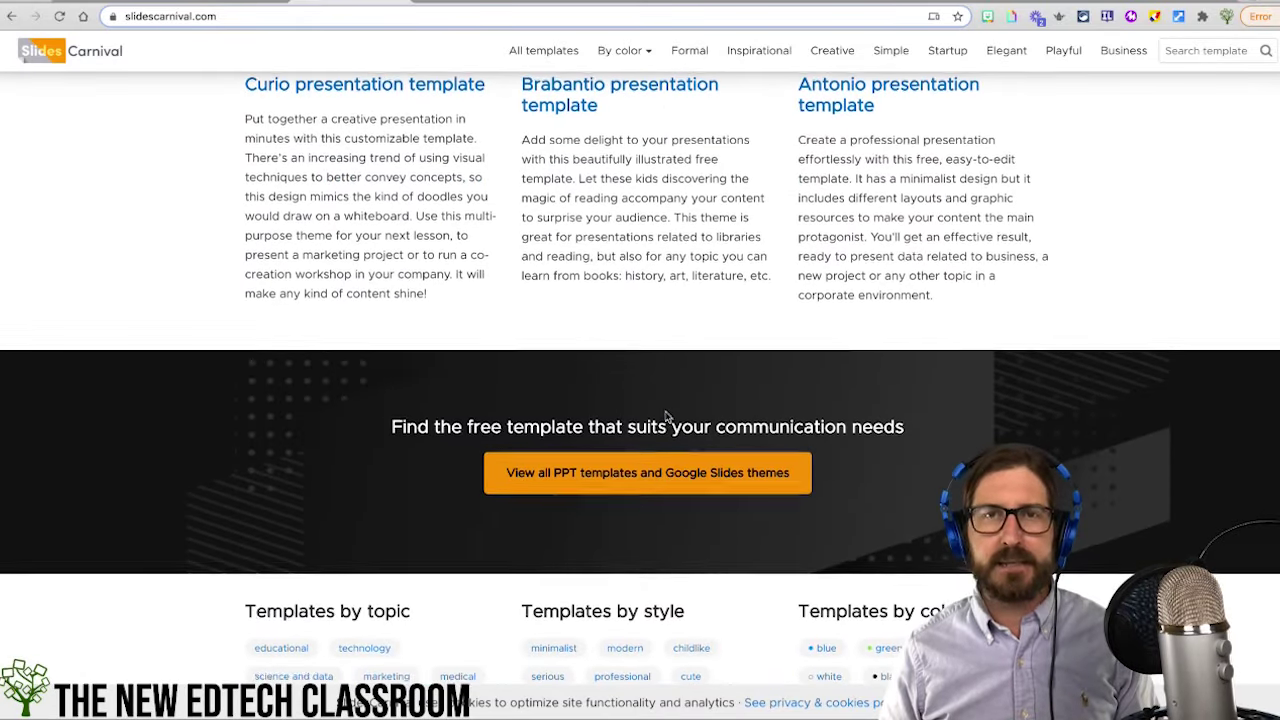
scroll(665, 411, "up", 10)
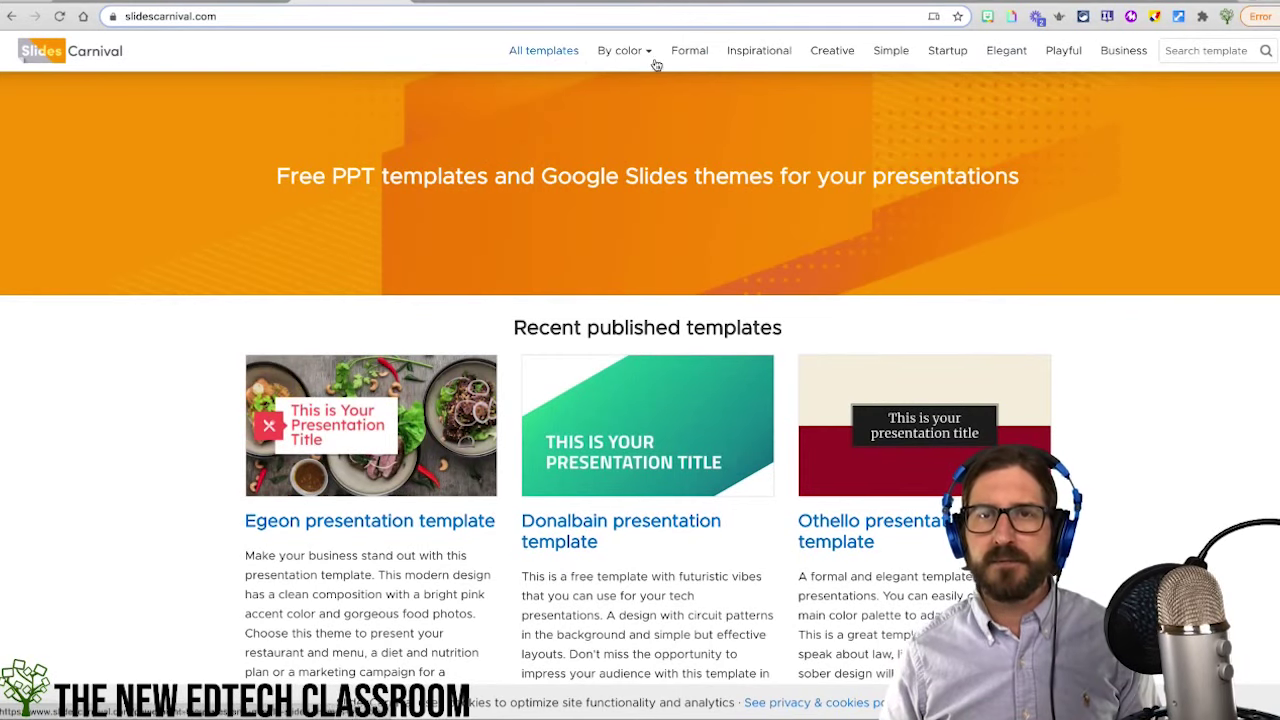
- Open the Volumnia template from SlidesCarnival's Creative collection and reach its preview and download options
left_click(826, 55)
scroll(1014, 263, "down", 10)
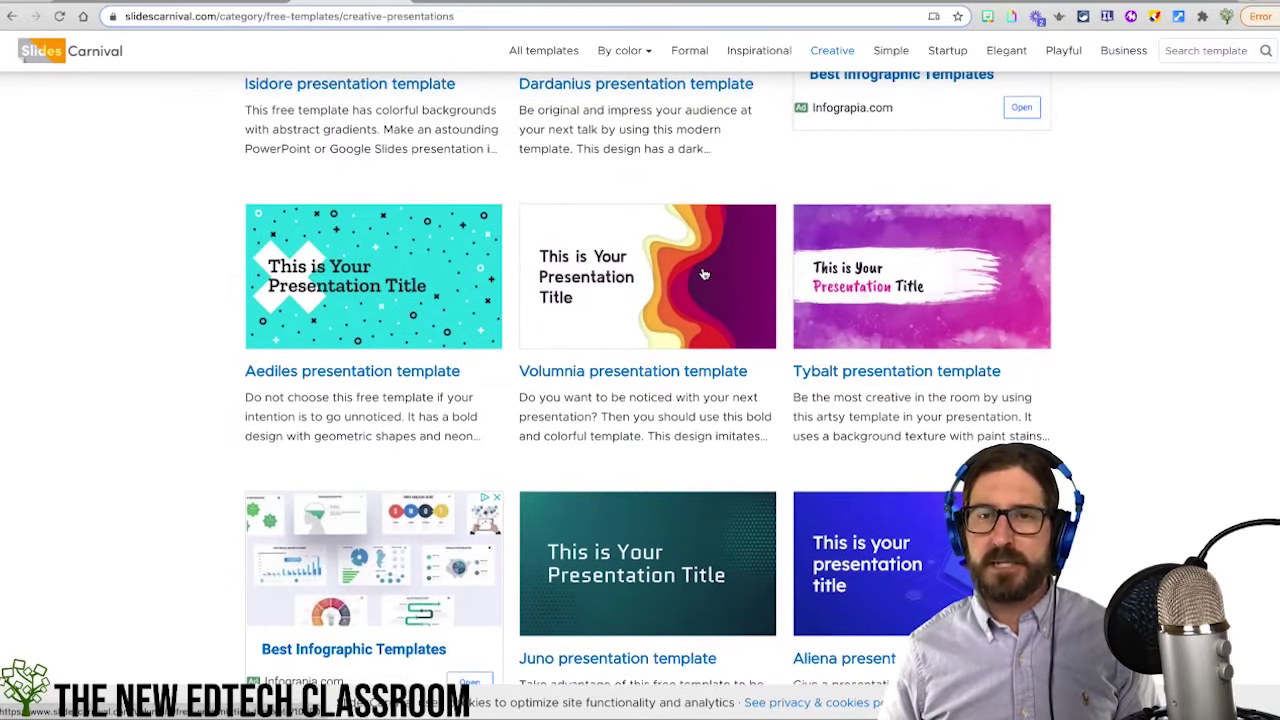
left_click(604, 279)
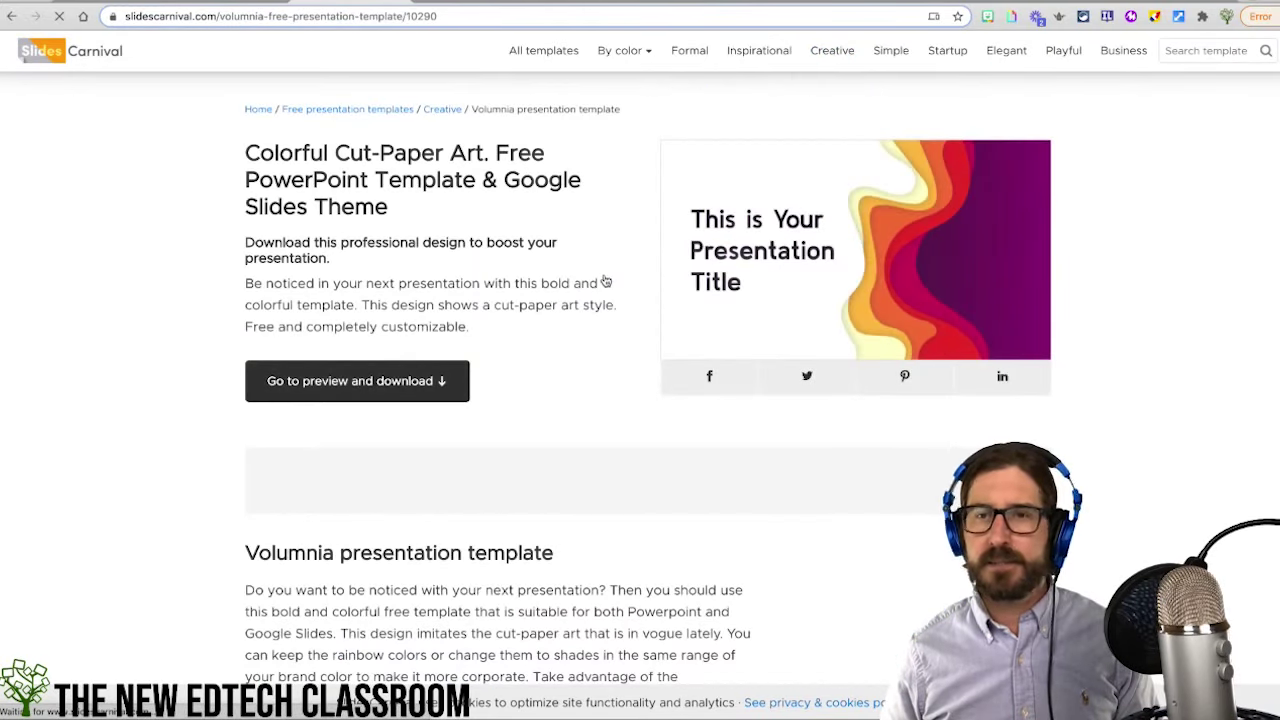
left_click(398, 381)
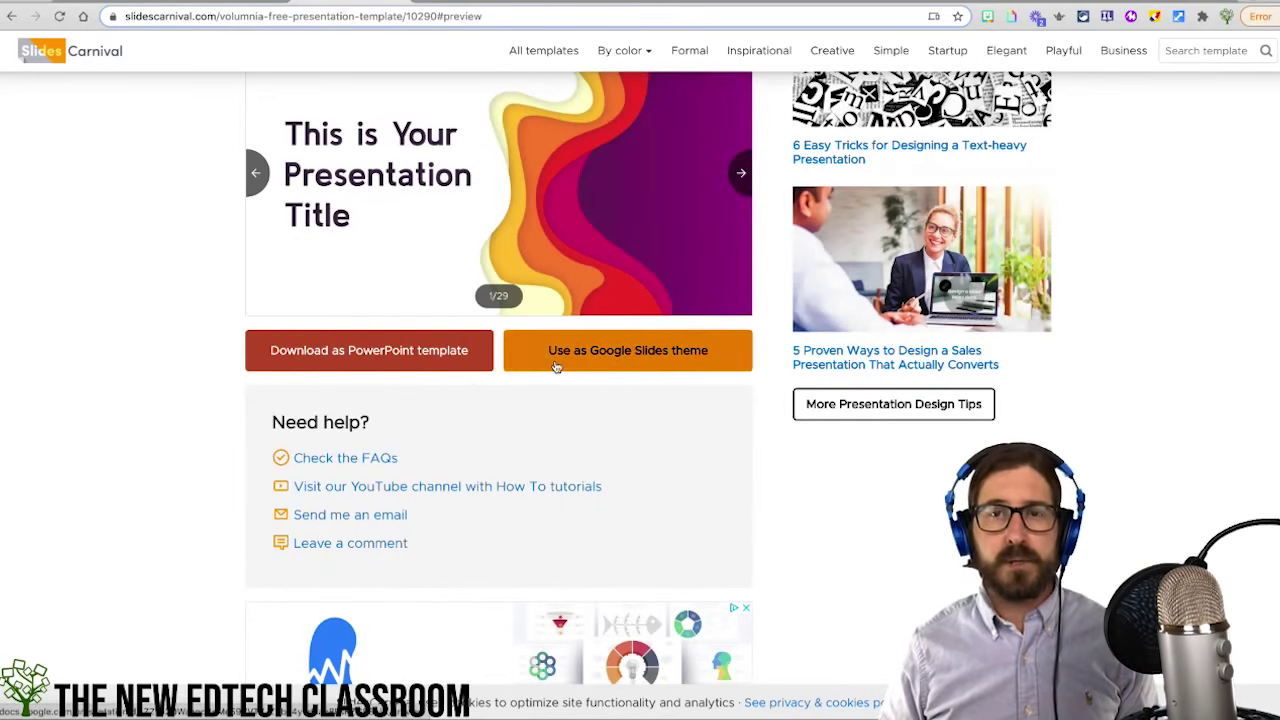
scroll(554, 364, "up", 1)
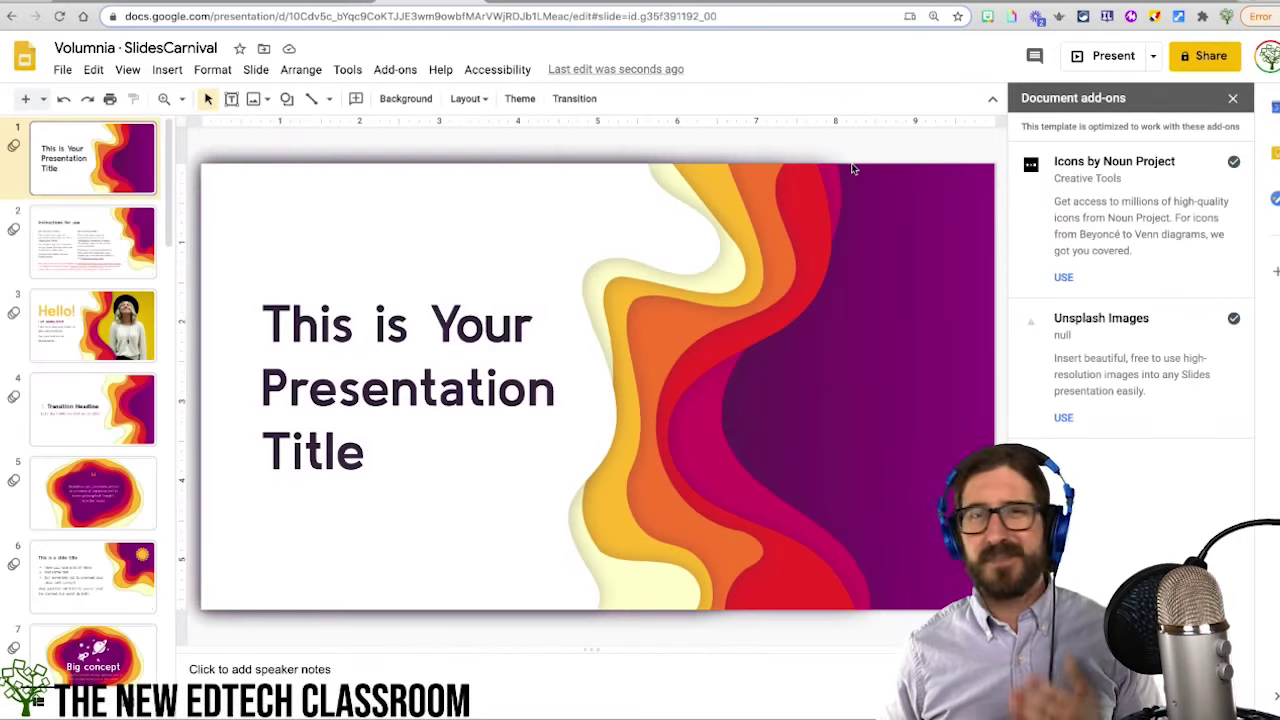
- Close the add-ons panel, rename the presentation 'Art in Politics', and view slide 2
left_click(1232, 99)
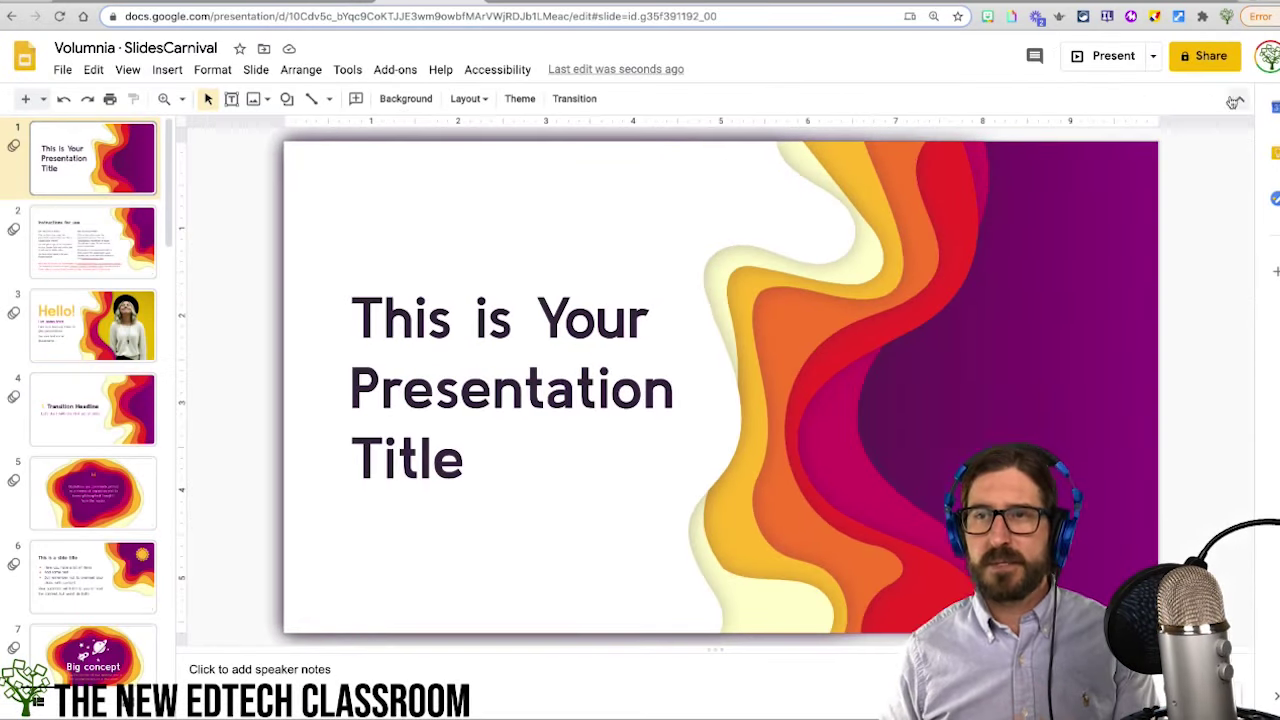
left_click(147, 48)
double_click(147, 48)
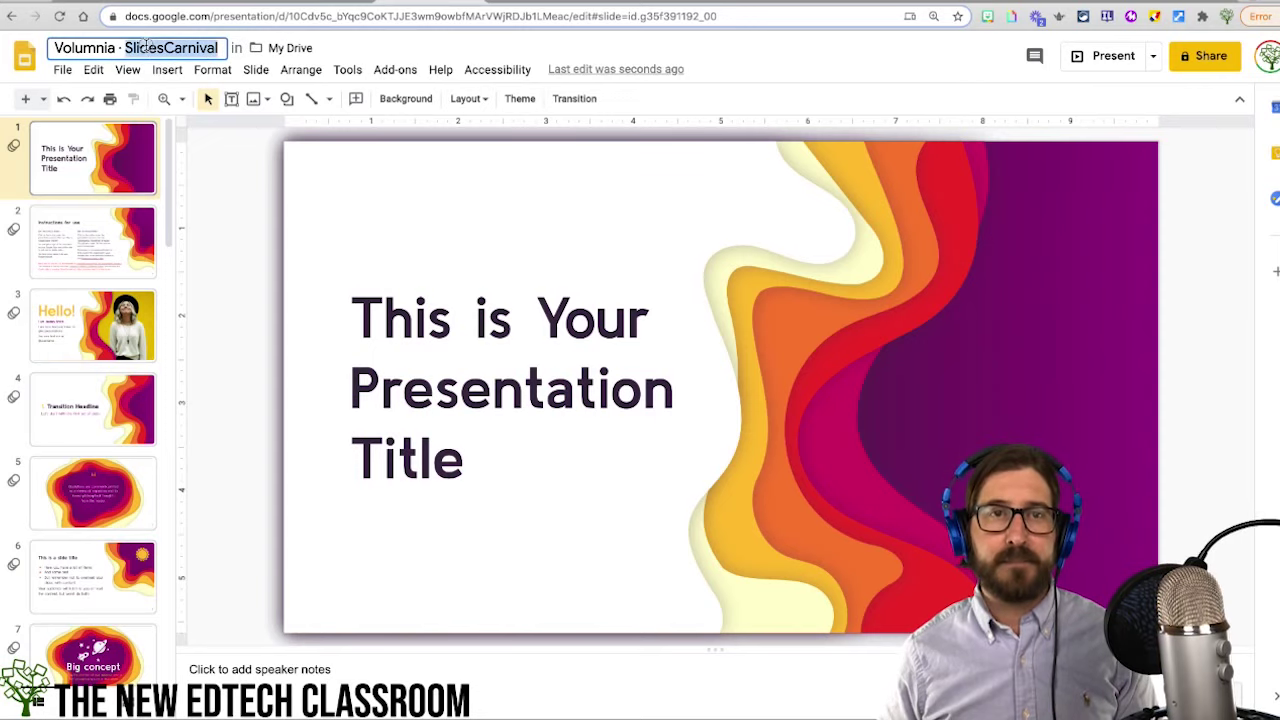
triple_click(147, 48)
type("A")
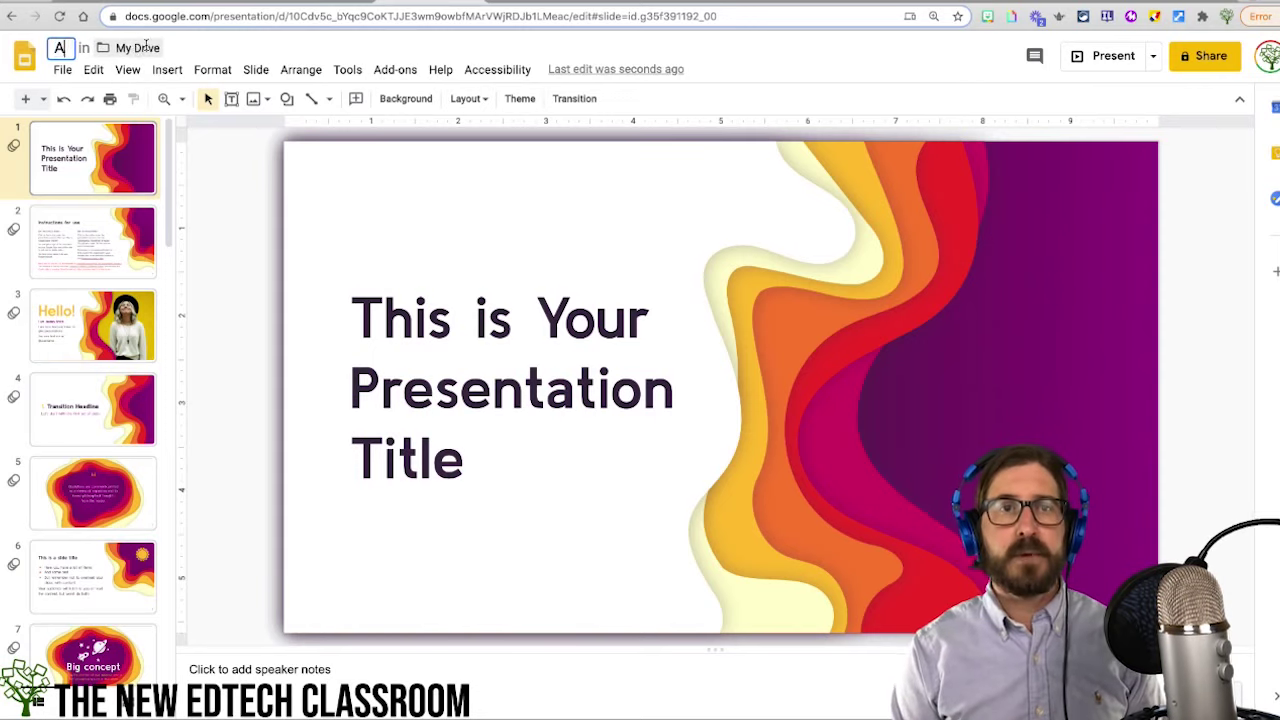
type("rt in Politics")
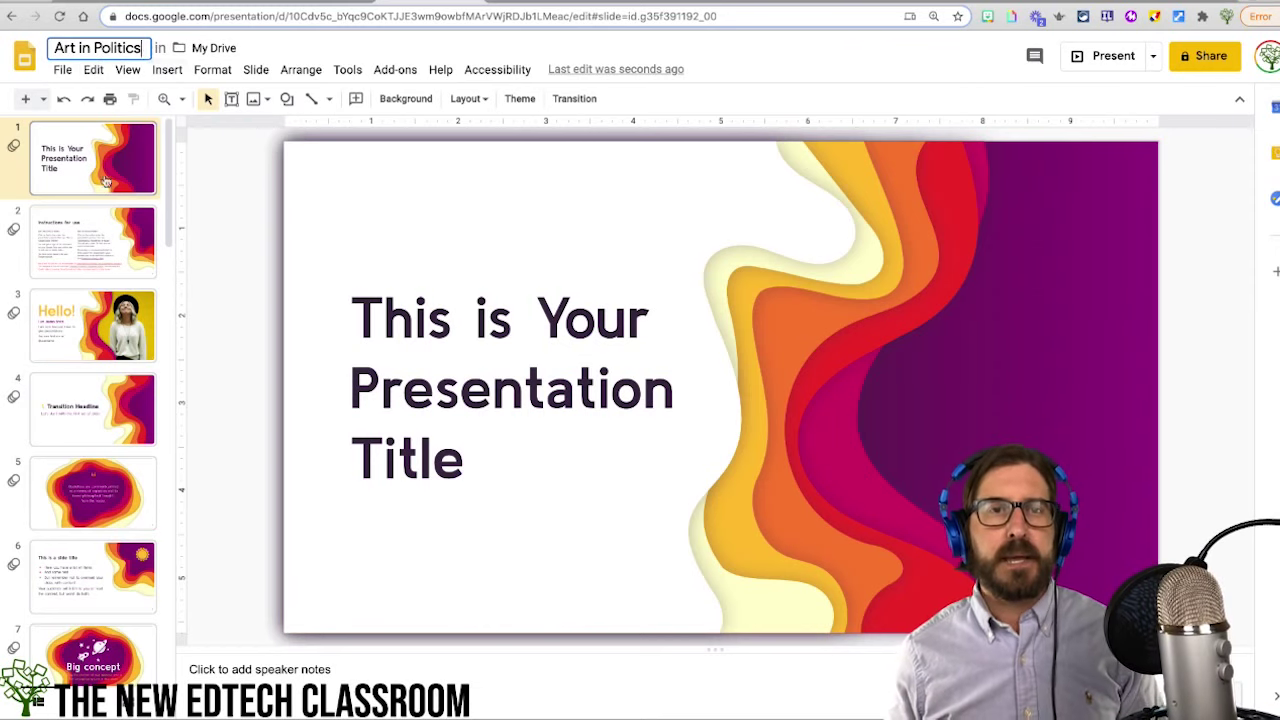
key("Return")
left_click(104, 225)
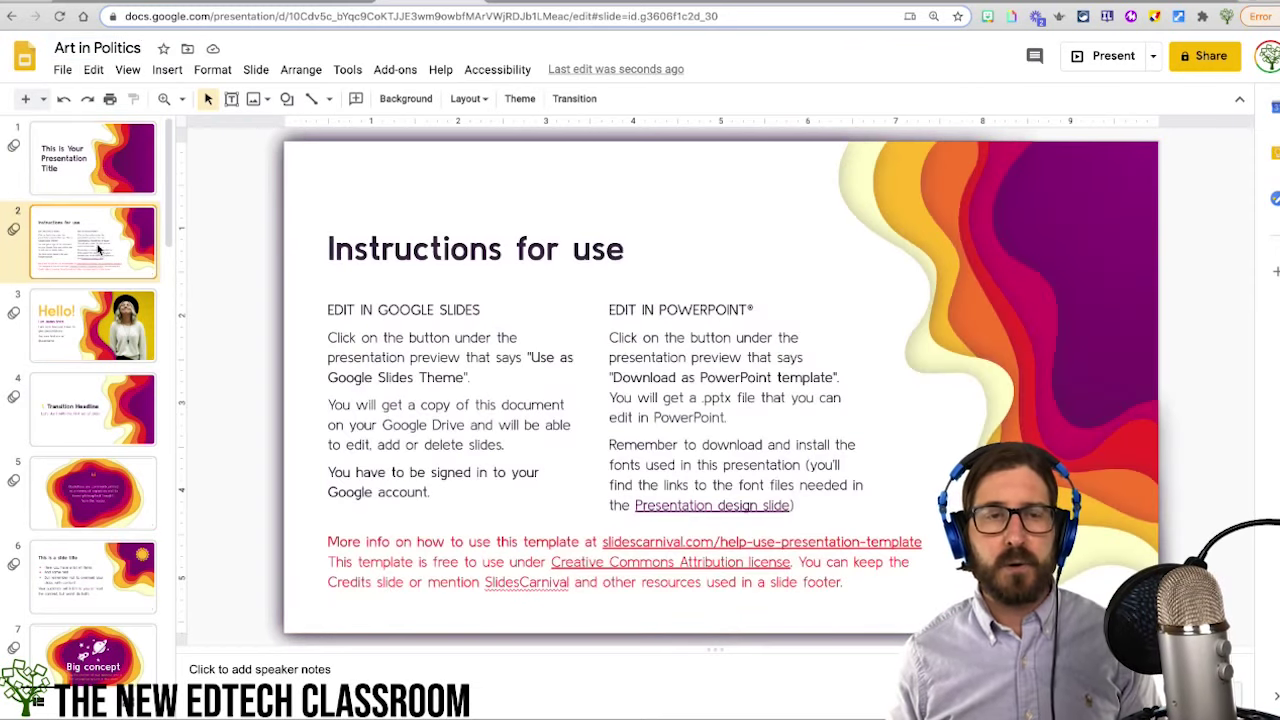
- Scroll through the template's slides, preview the new-slide layouts, and return to slide 1
scroll(100, 250, "down", 15)
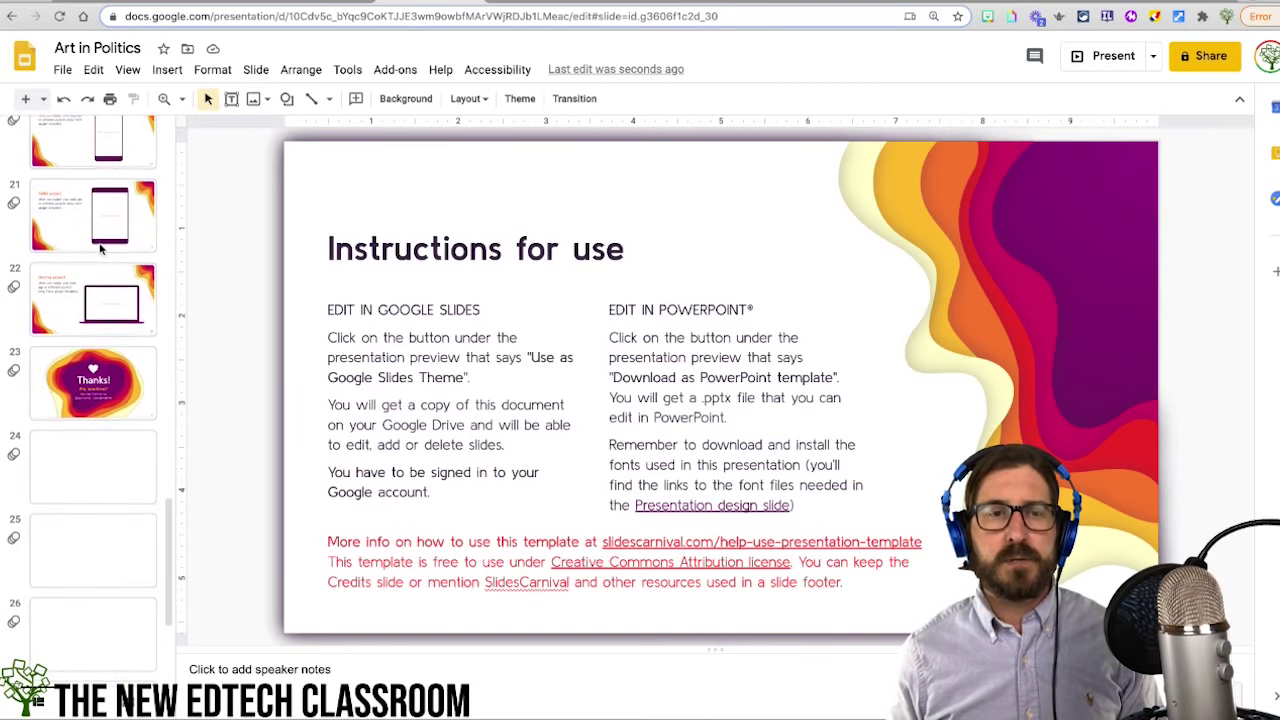
scroll(100, 250, "down", 5)
scroll(105, 300, "up", 6)
scroll(105, 313, "up", 12)
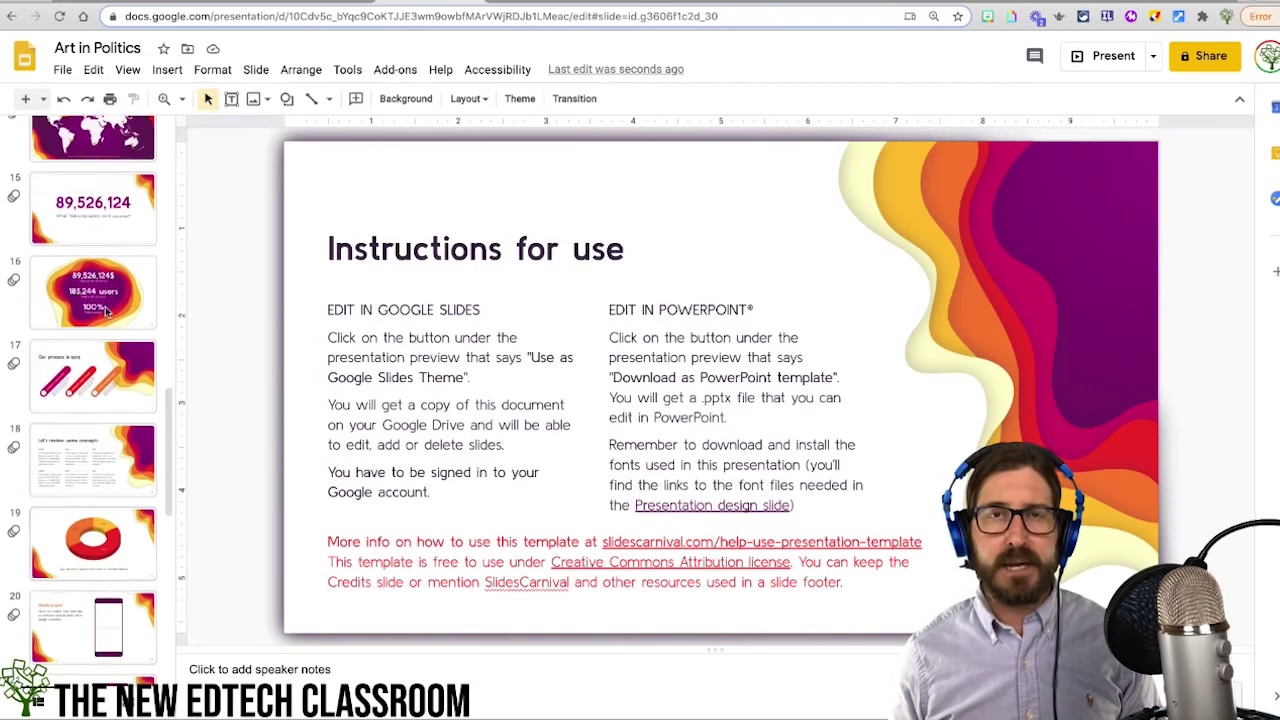
scroll(106, 313, "up", 1)
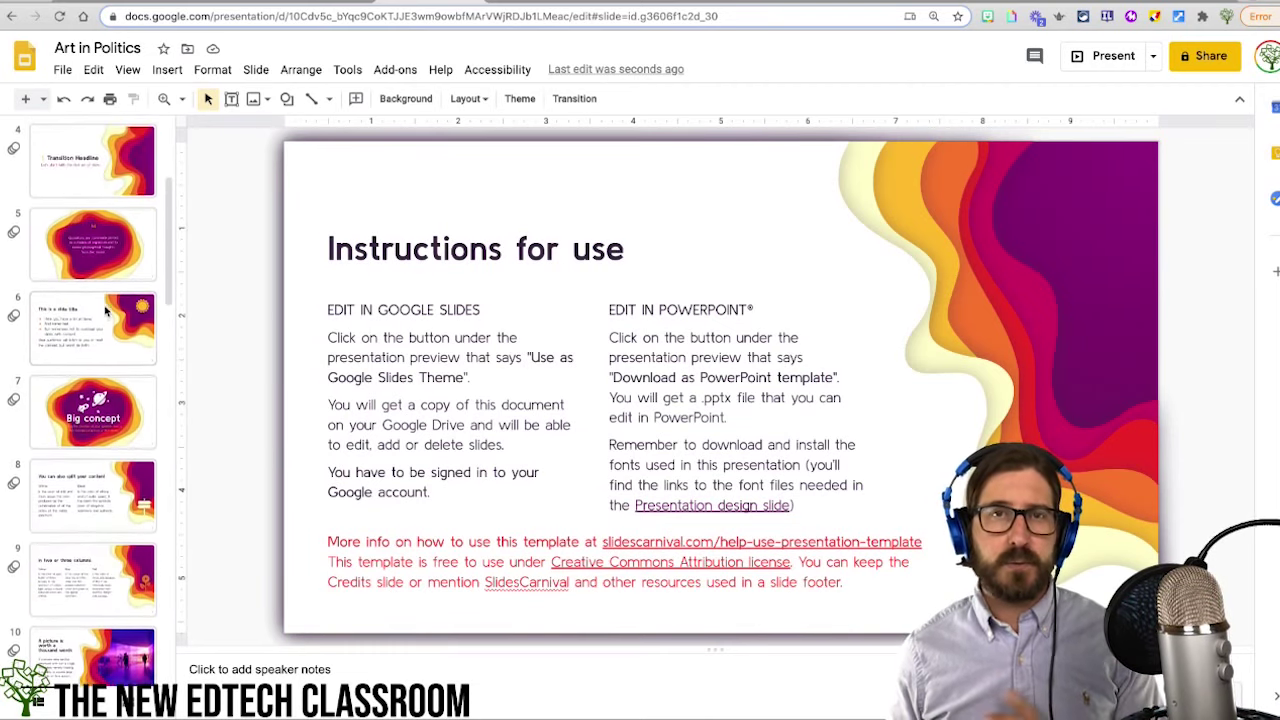
scroll(88, 222, "up", 4)
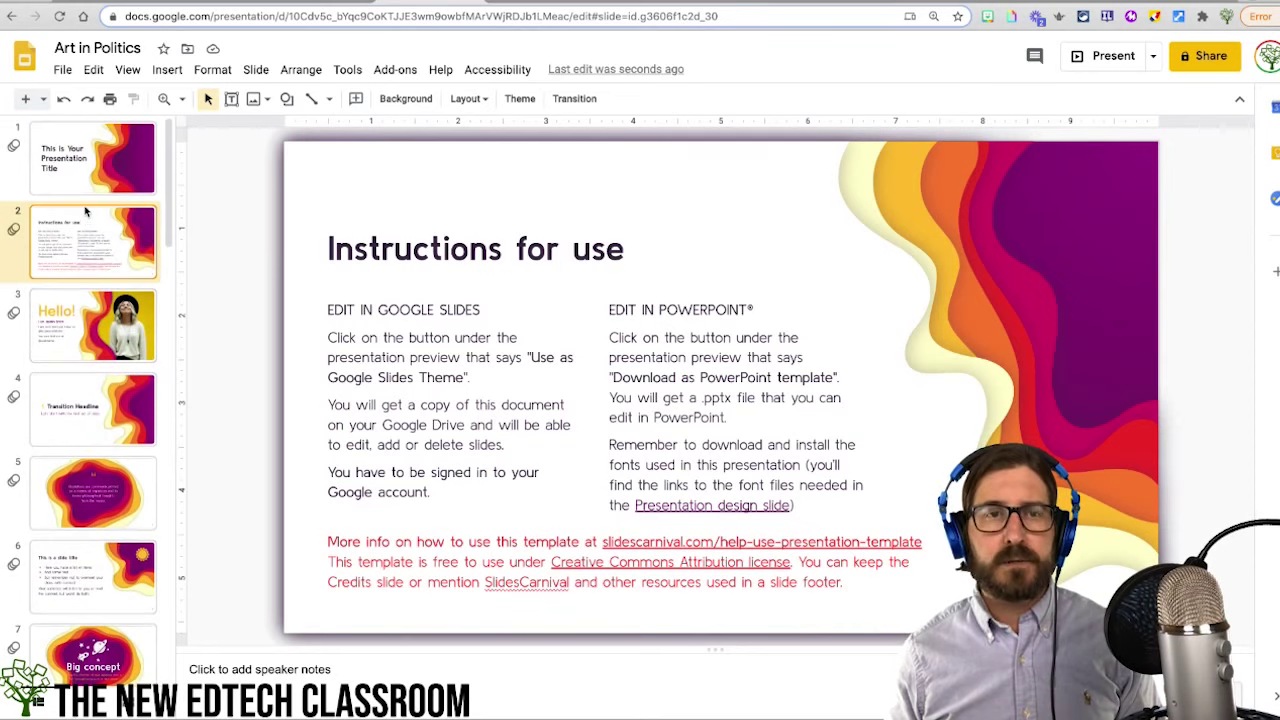
left_click(78, 196)
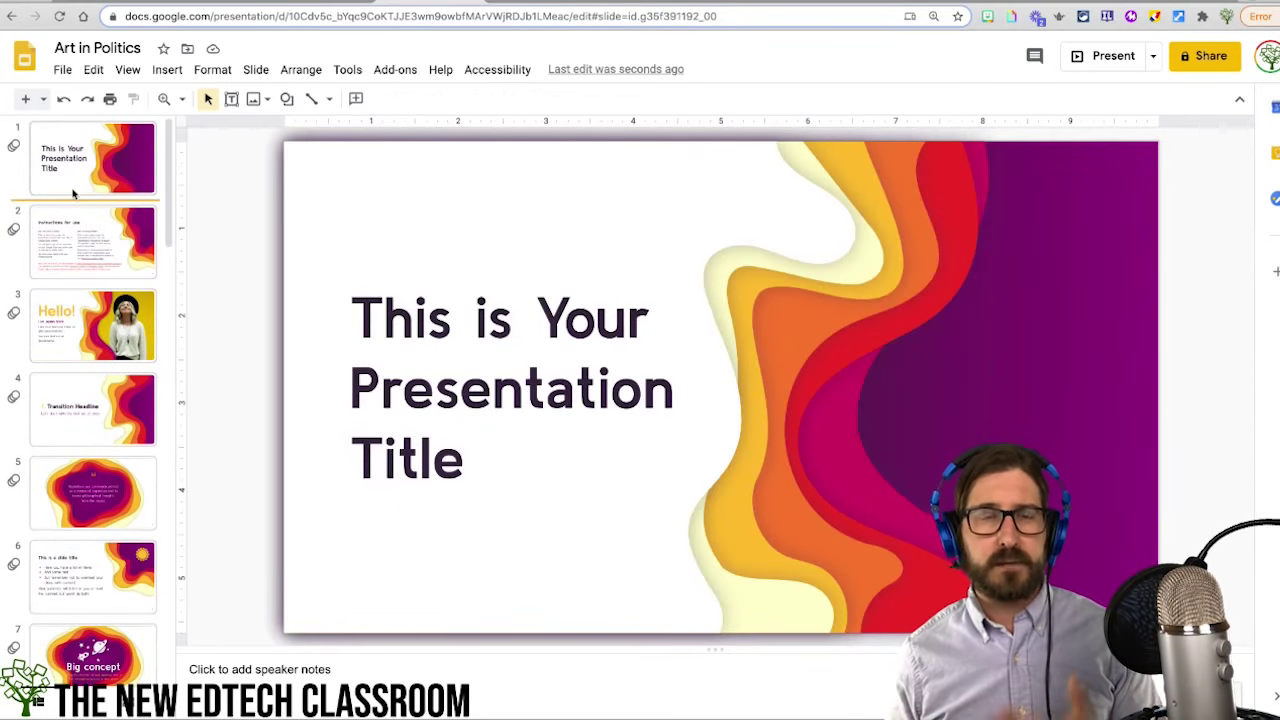
left_click(44, 100)
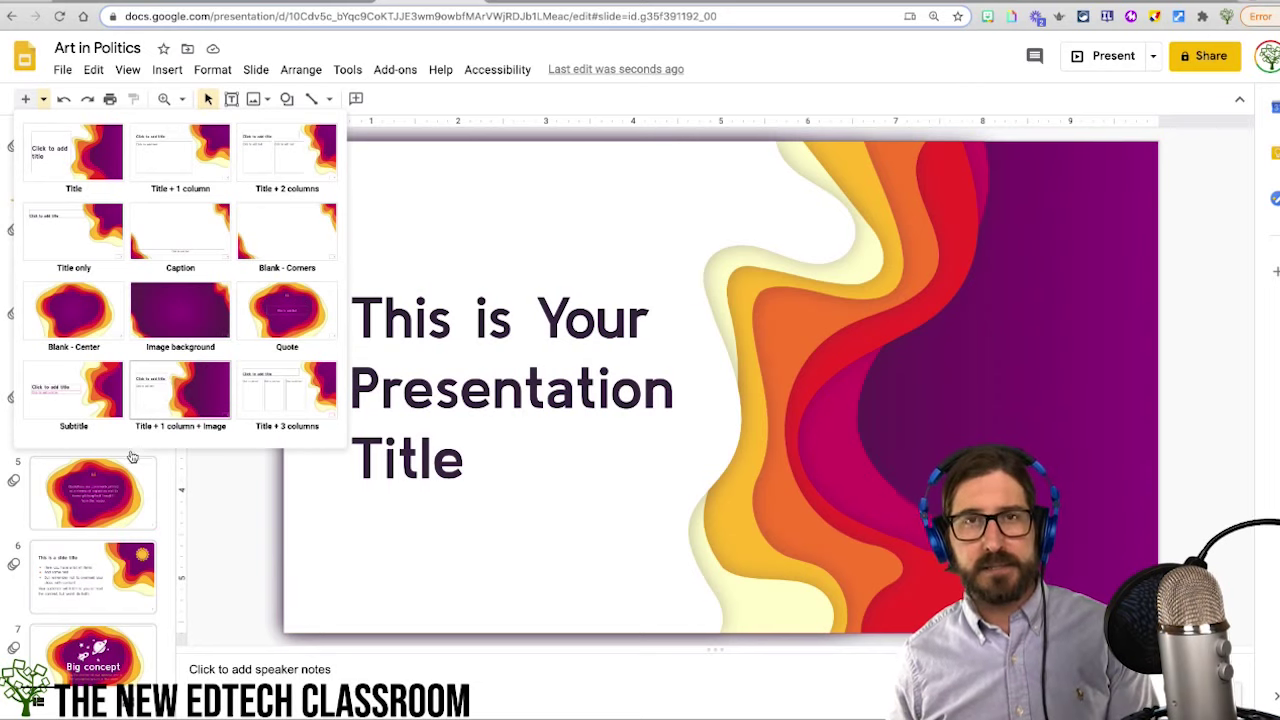
left_click(12, 212)
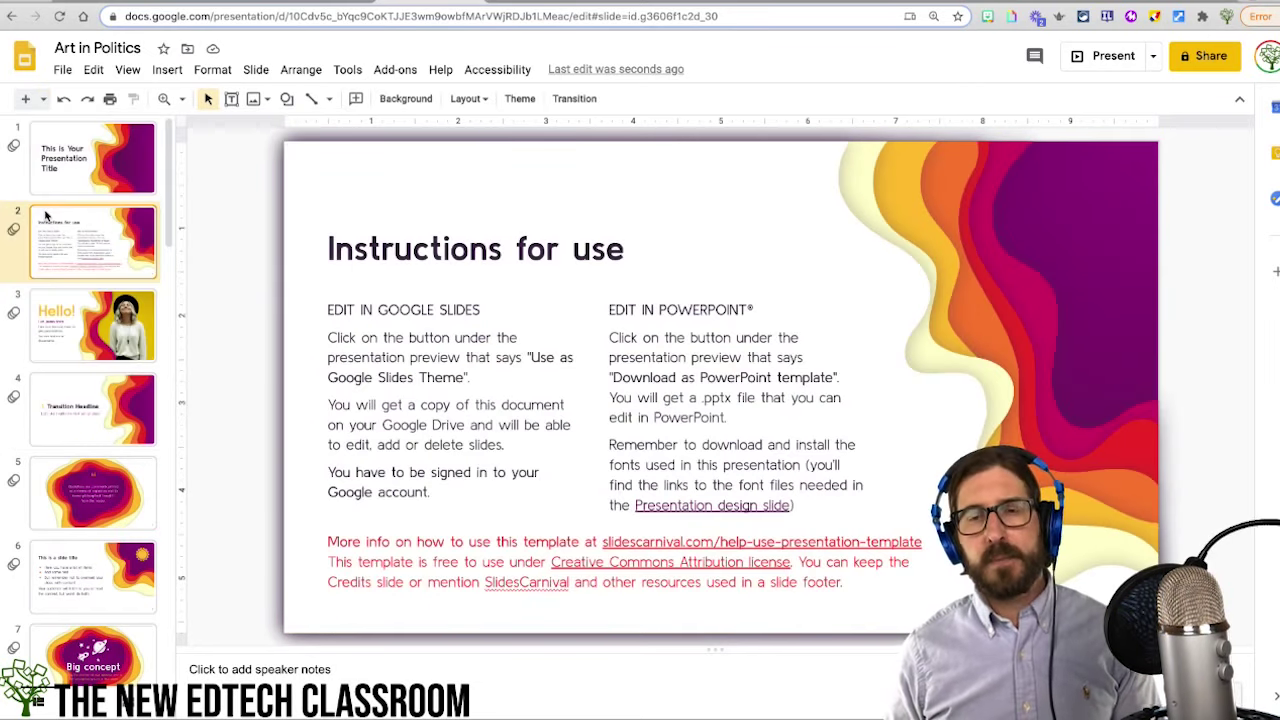
left_click(70, 185)
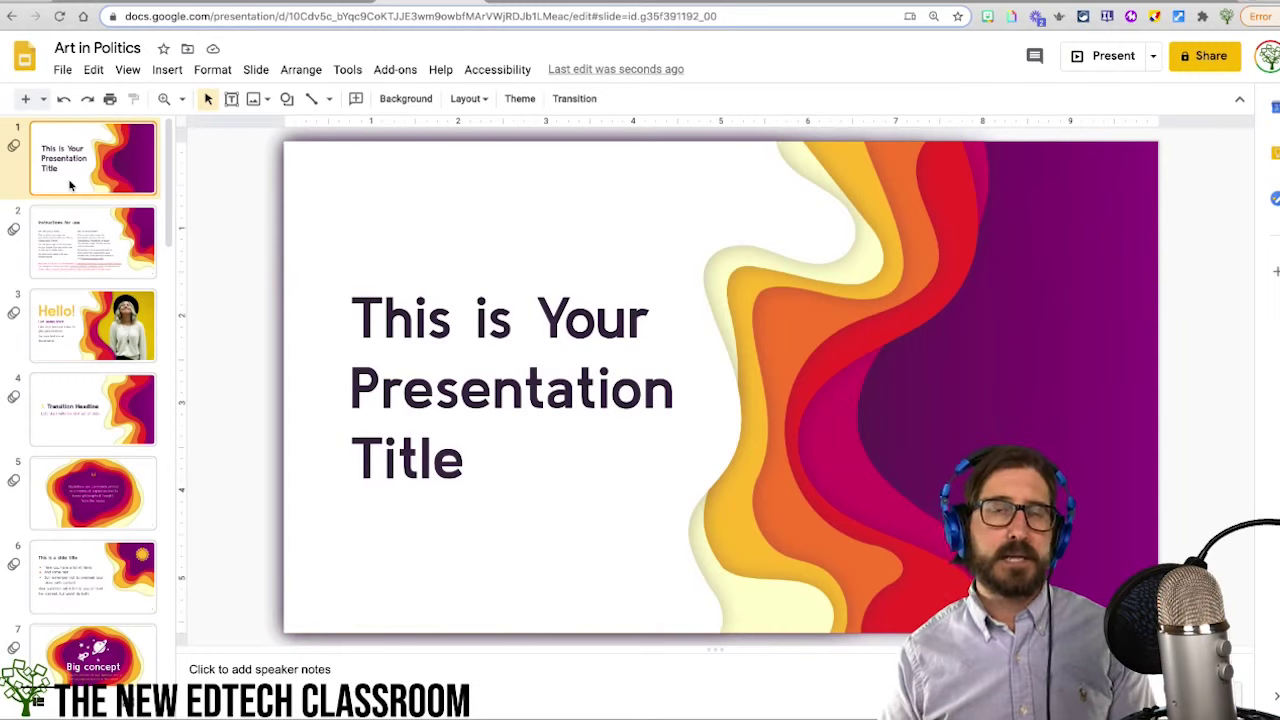
- Launch the Icons for Slides & Docs add-on, then close its icon sidebar
left_click(395, 69)
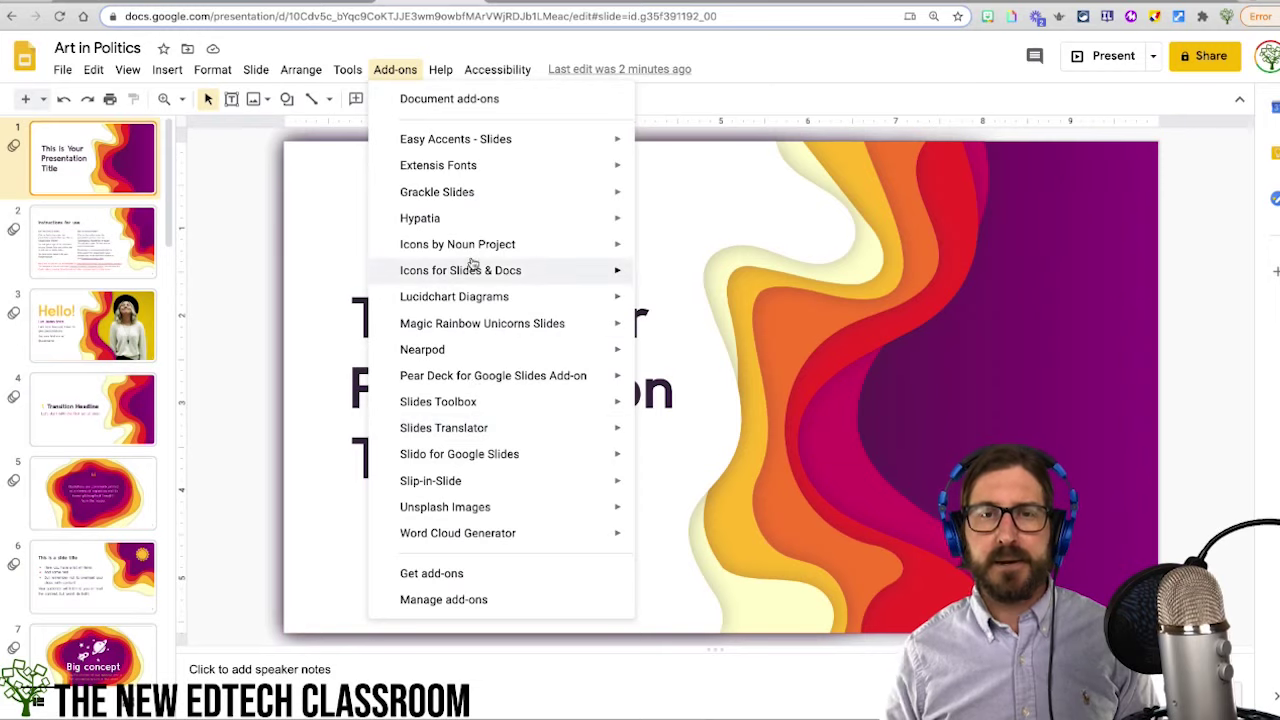
mouse_move(476, 272)
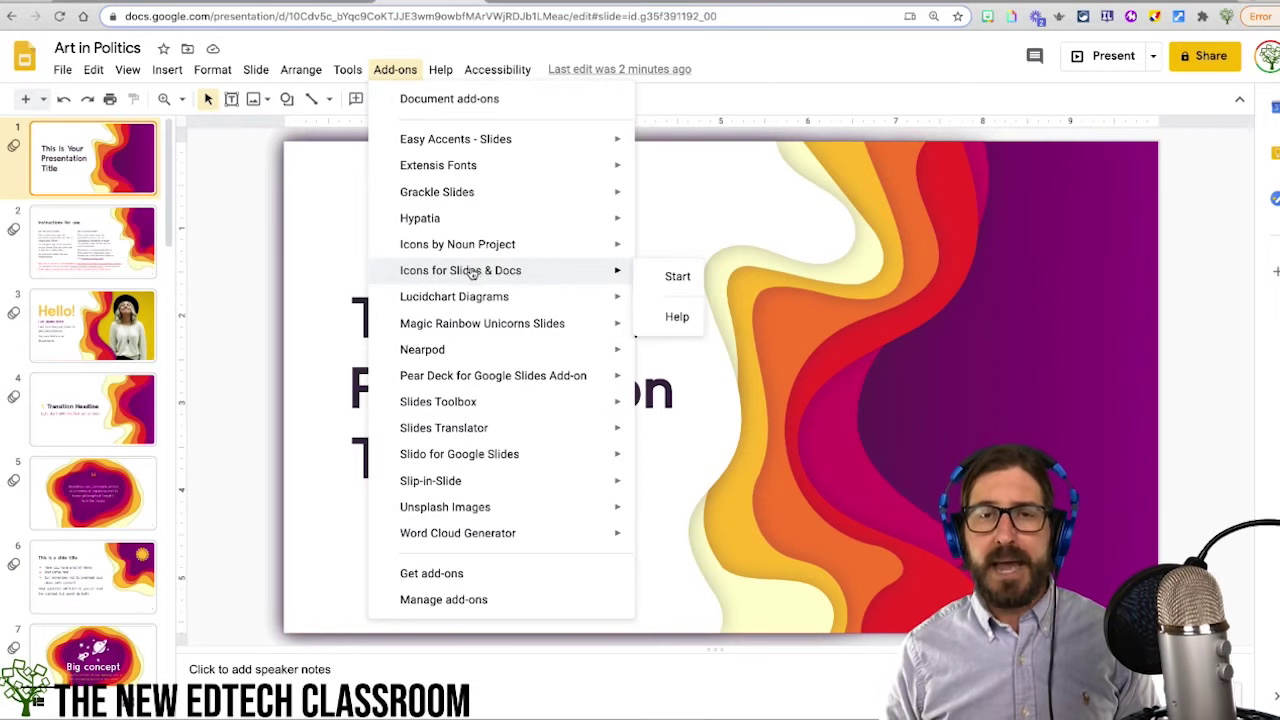
left_click(674, 277)
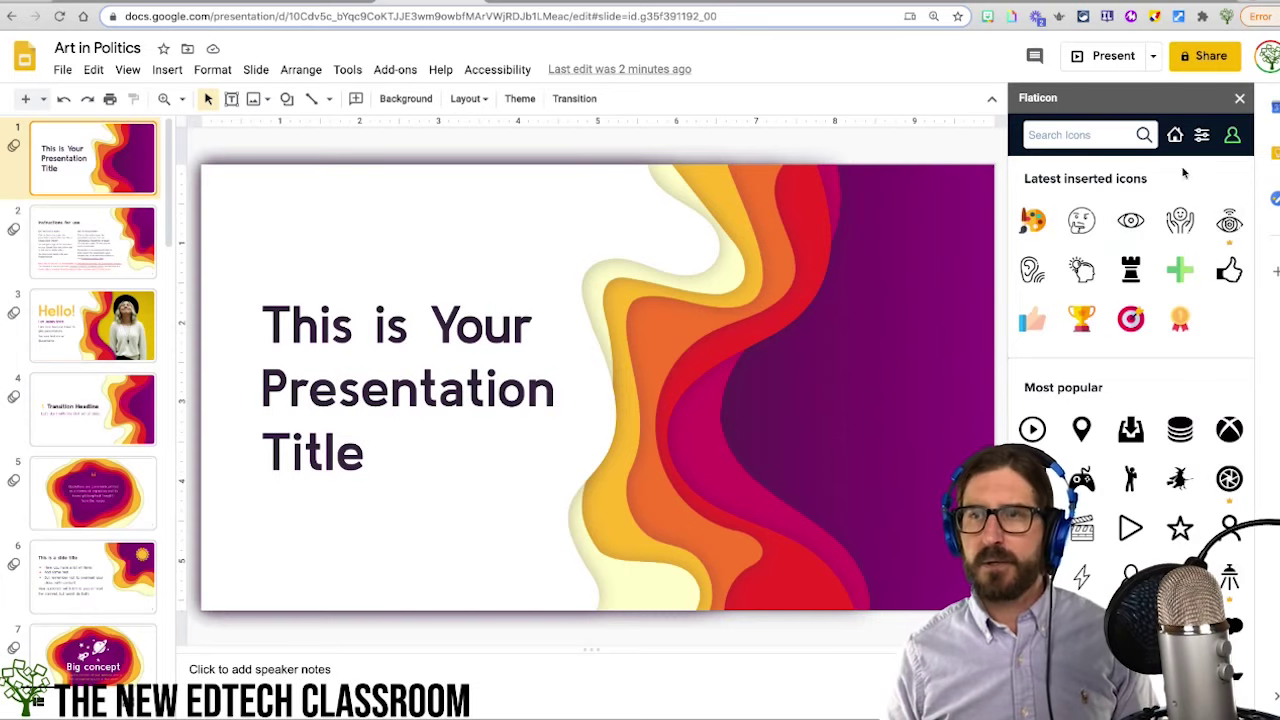
left_click(1240, 100)
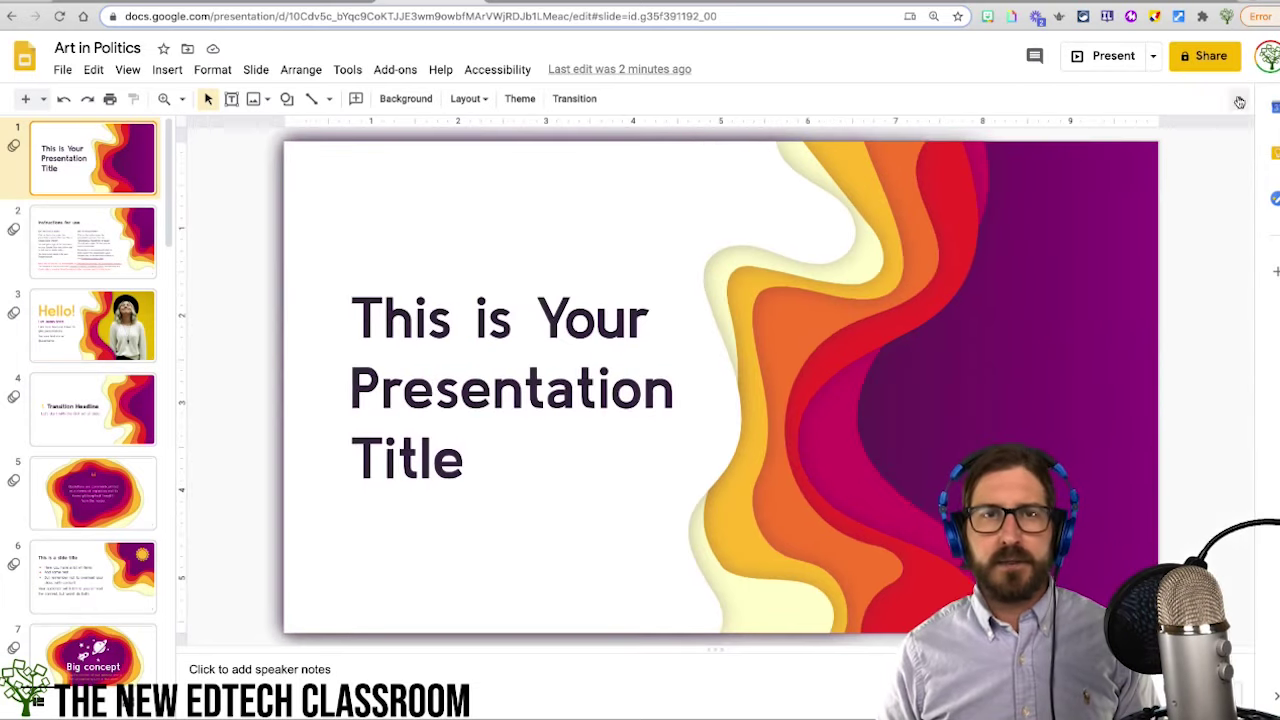
- Start the Magic Rainbow Unicorns Slides add-on, then browse to Unsplash Images and dismiss the menu
left_click(396, 69)
mouse_move(480, 327)
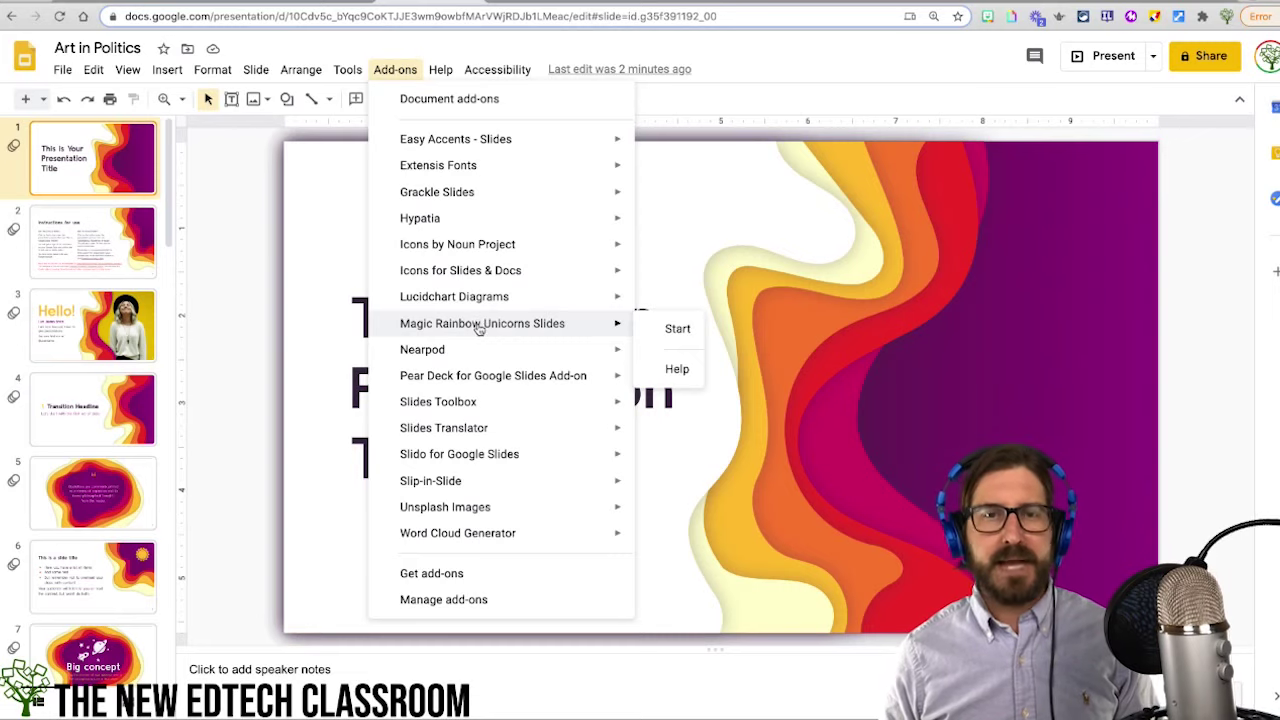
left_click(679, 331)
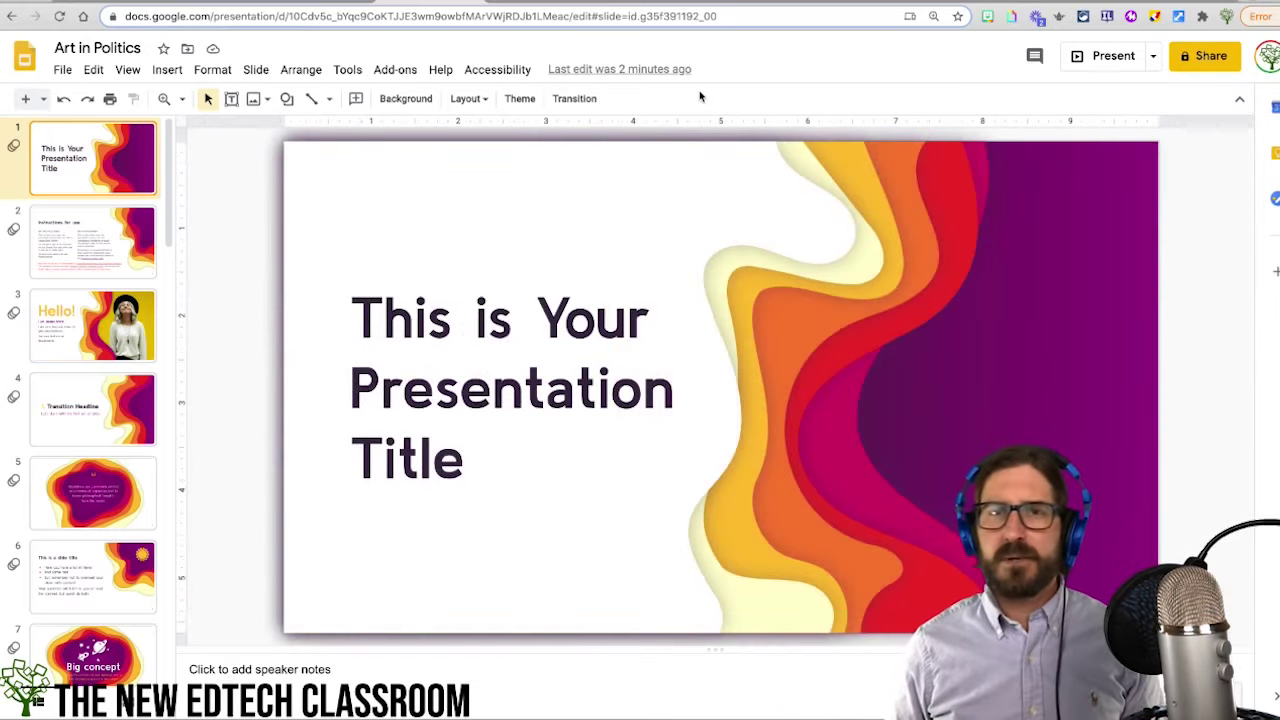
left_click(395, 70)
mouse_move(471, 506)
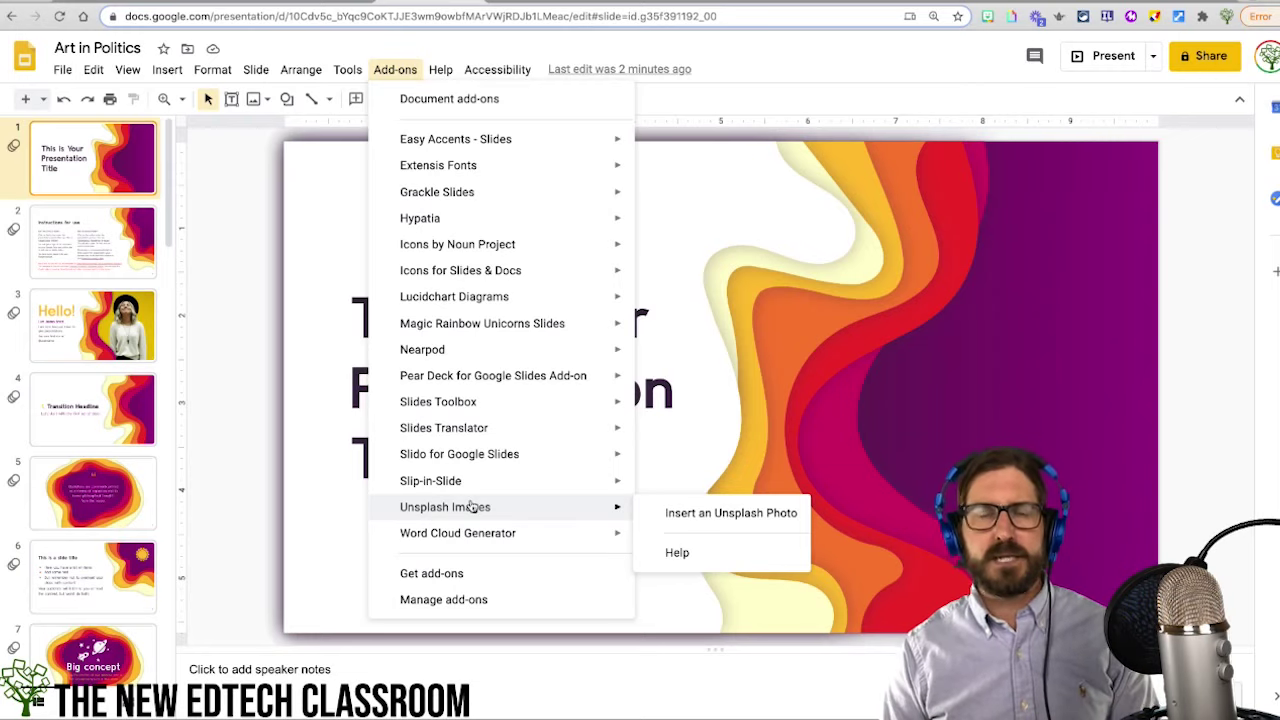
left_click(970, 62)
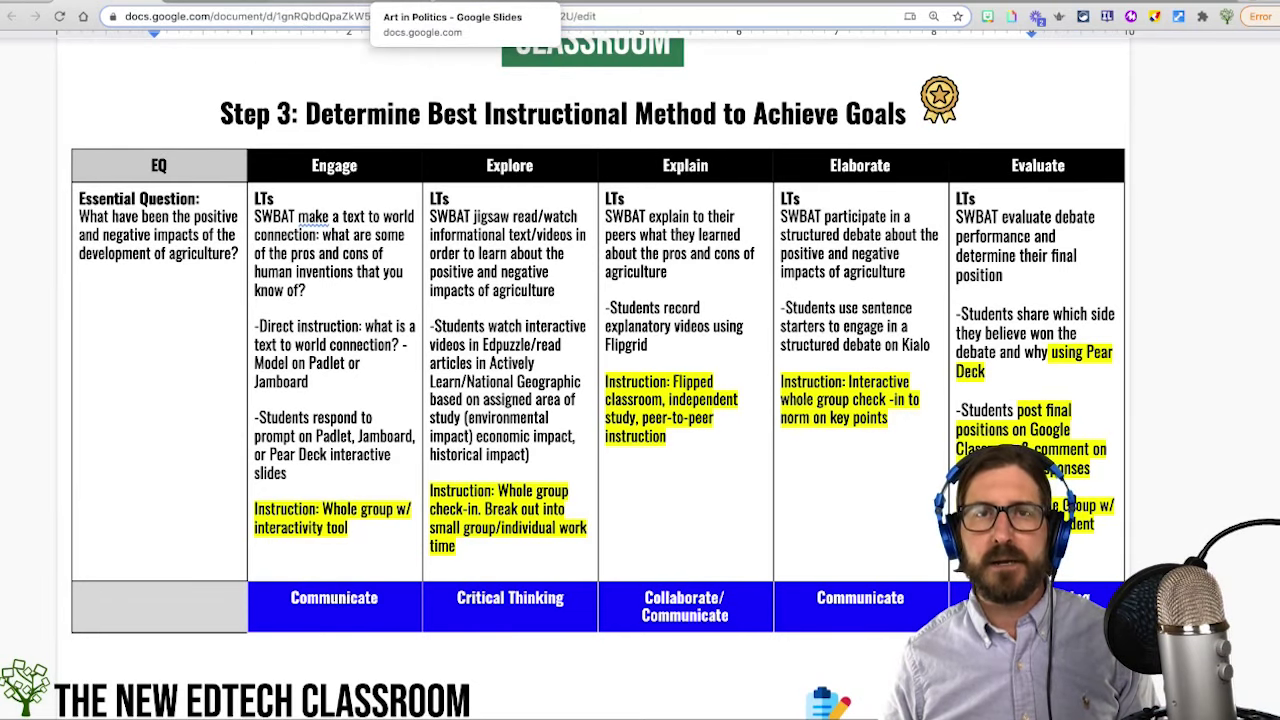
- Paste 'Does Art Have the Power to Influence Political Beliefs?' over the placeholder title text
left_click(452, 2)
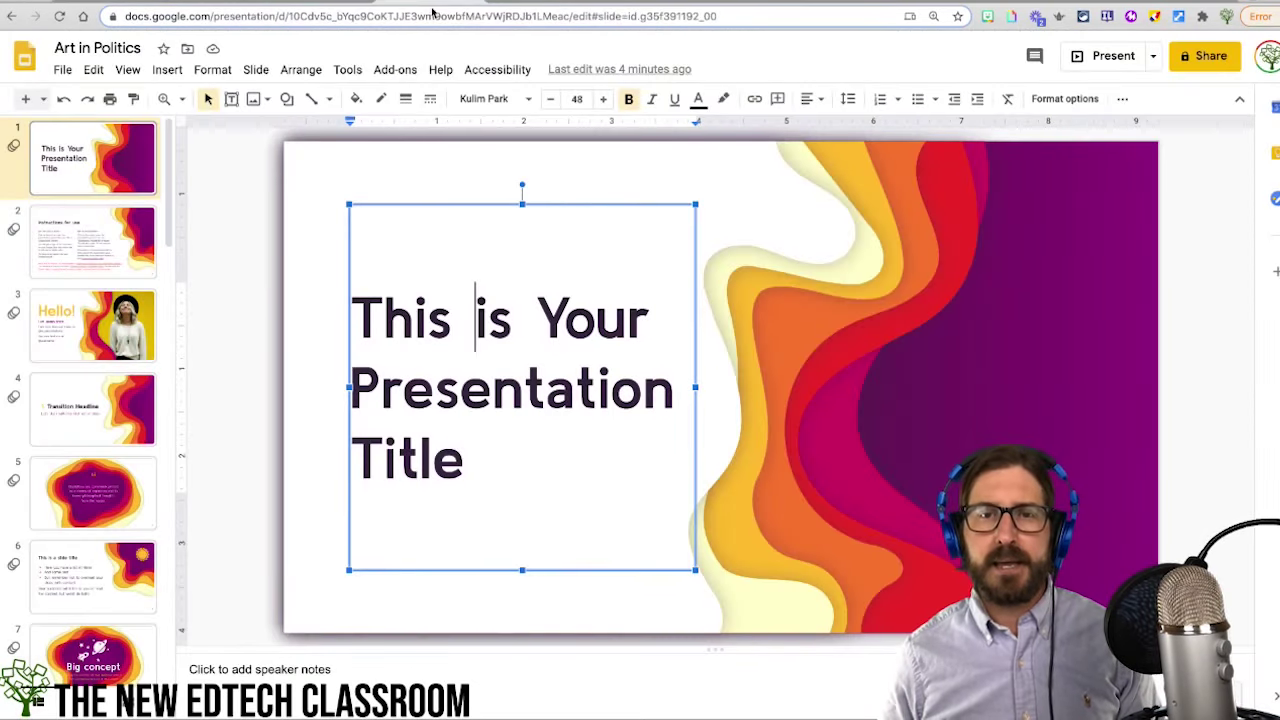
left_click(456, 361)
left_click_drag(465, 462, 350, 300)
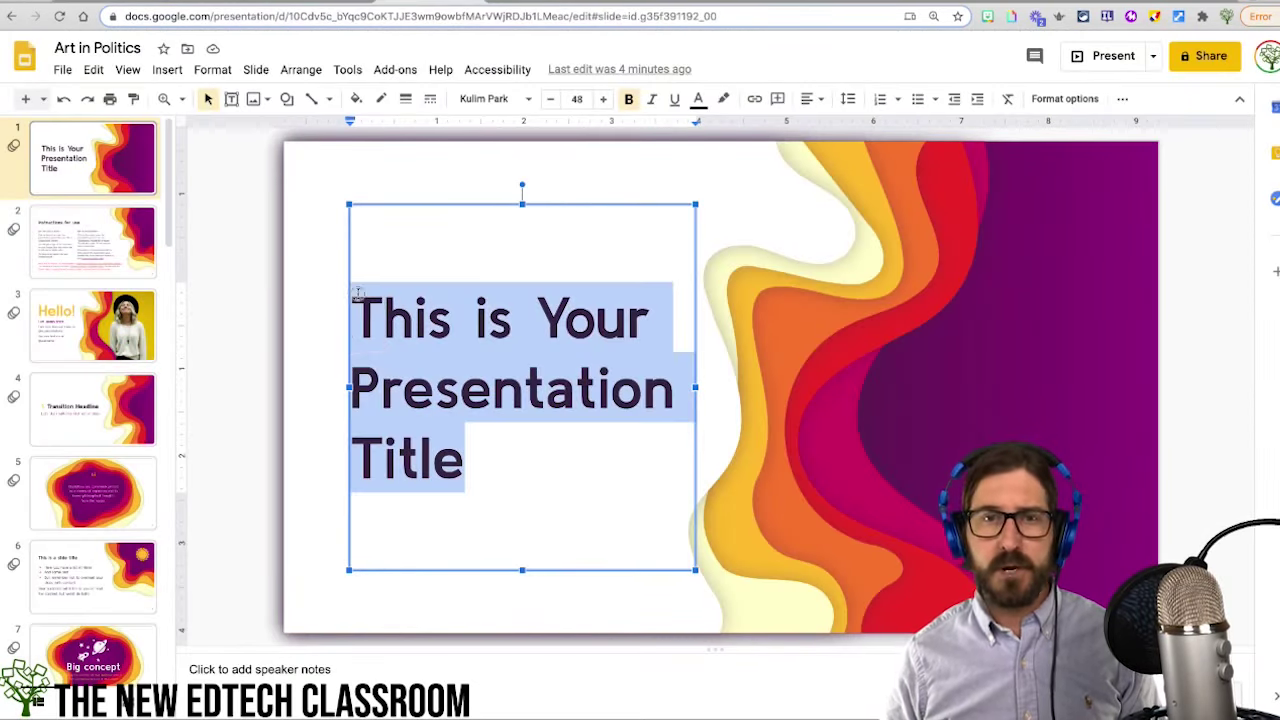
type("Does Art Have the Power to Influence Political Beliefs?")
left_click(715, 197)
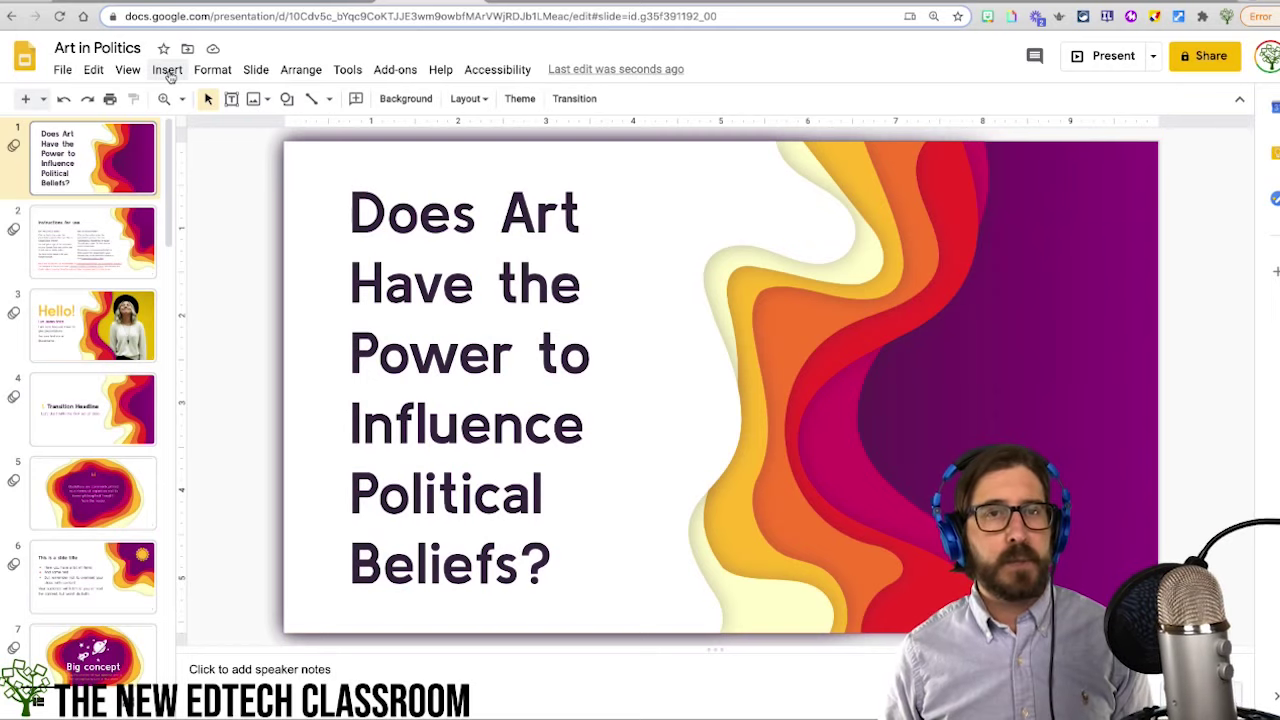
- Draw a text box at the slide's top-right reading 'Essential Question'
left_click(167, 69)
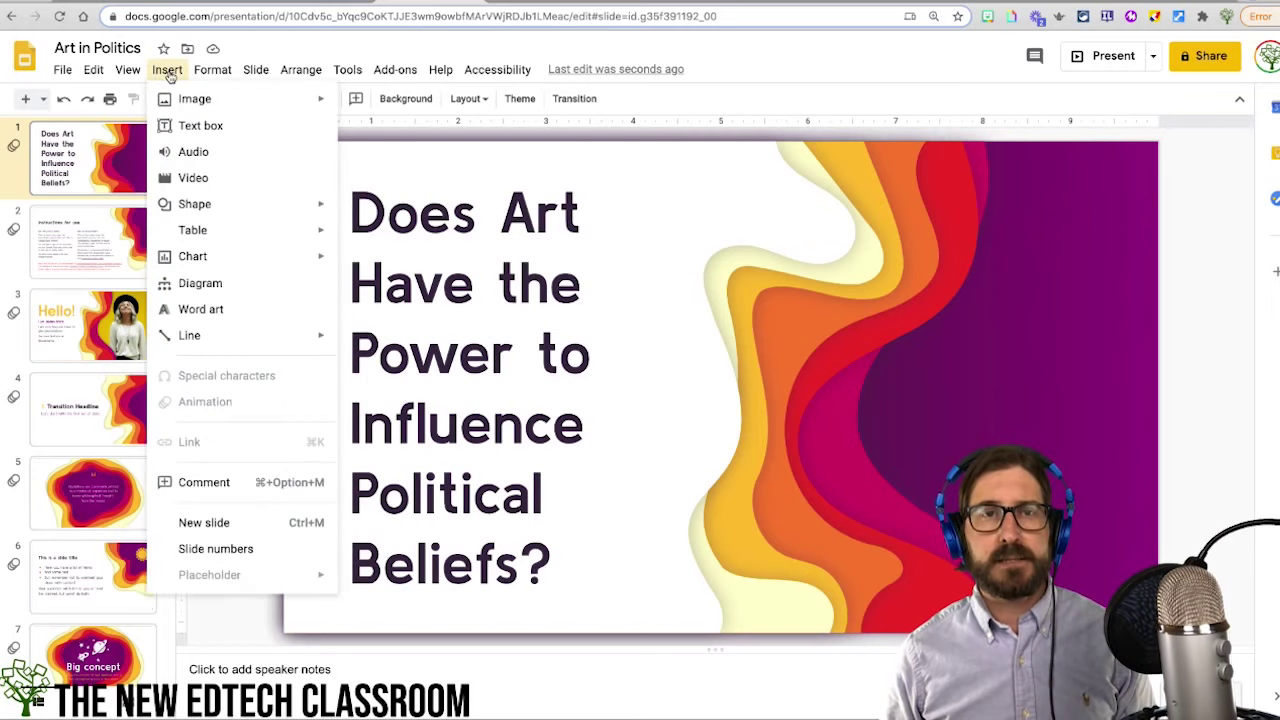
left_click(208, 126)
left_click_drag(1002, 148, 1150, 188)
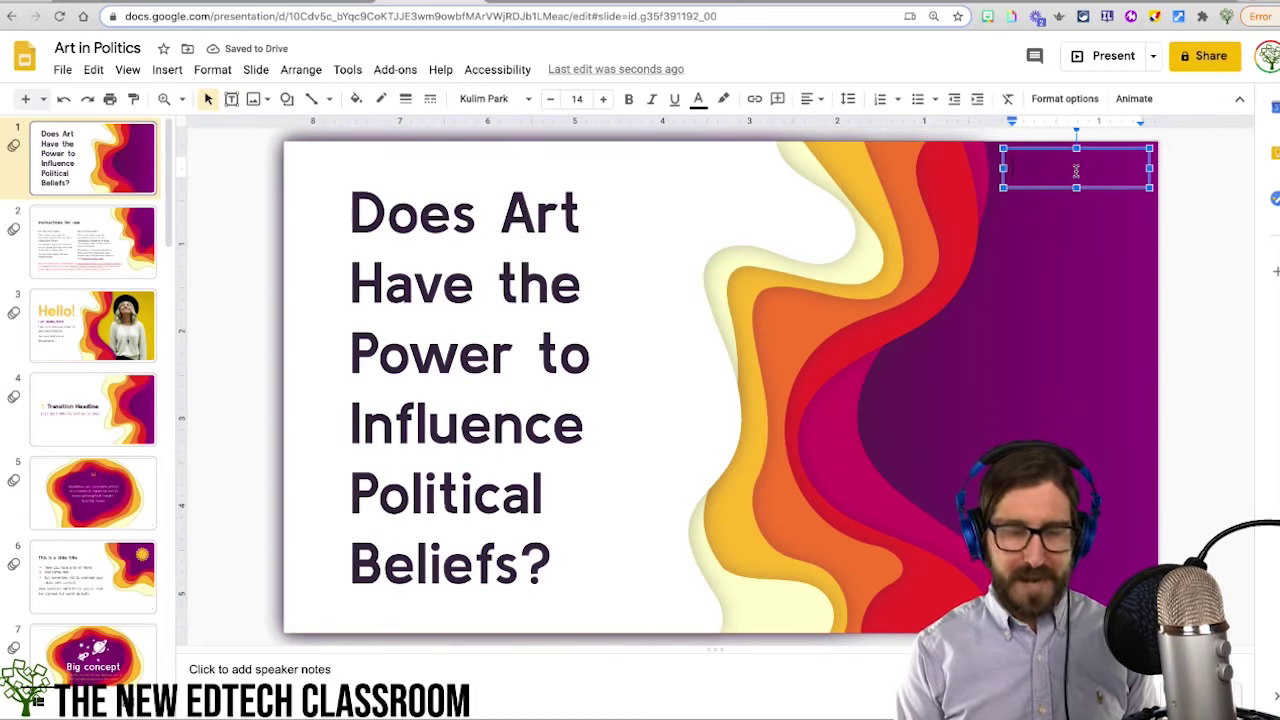
type("Essential")
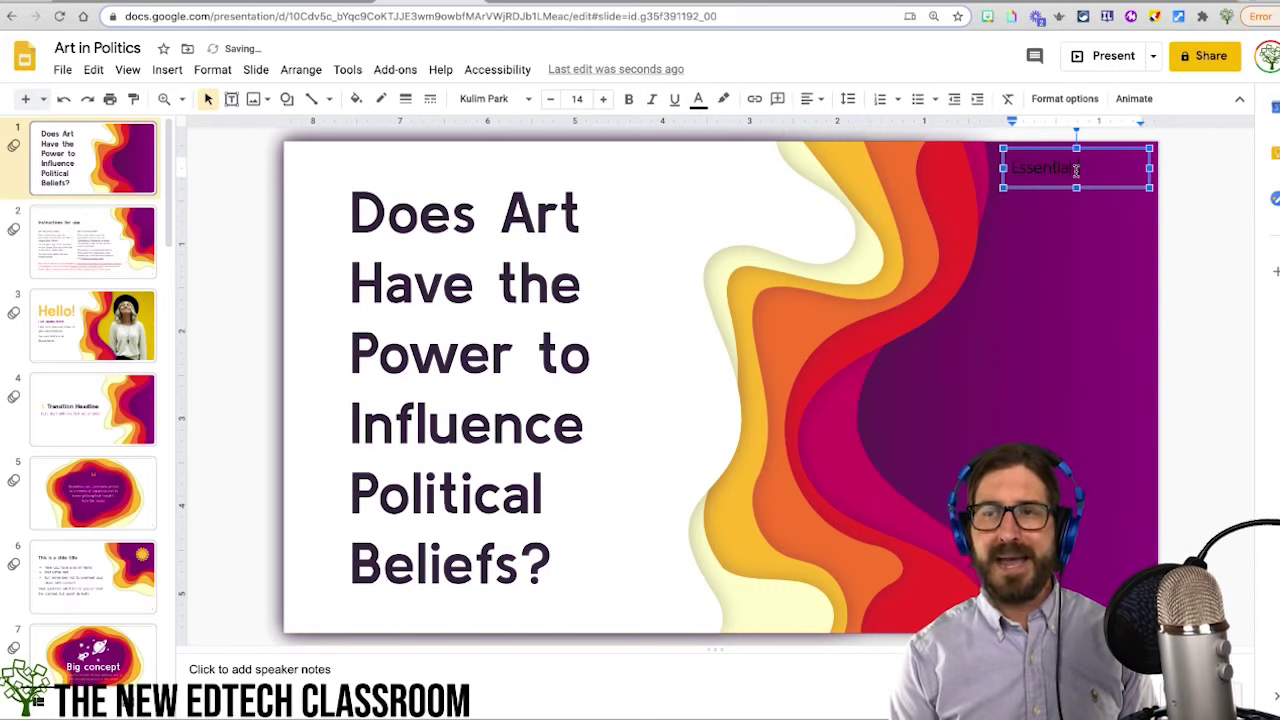
type(" Question")
- Give the label a white fill, bold its text, and nudge it into the corner
key("ctrl+a")
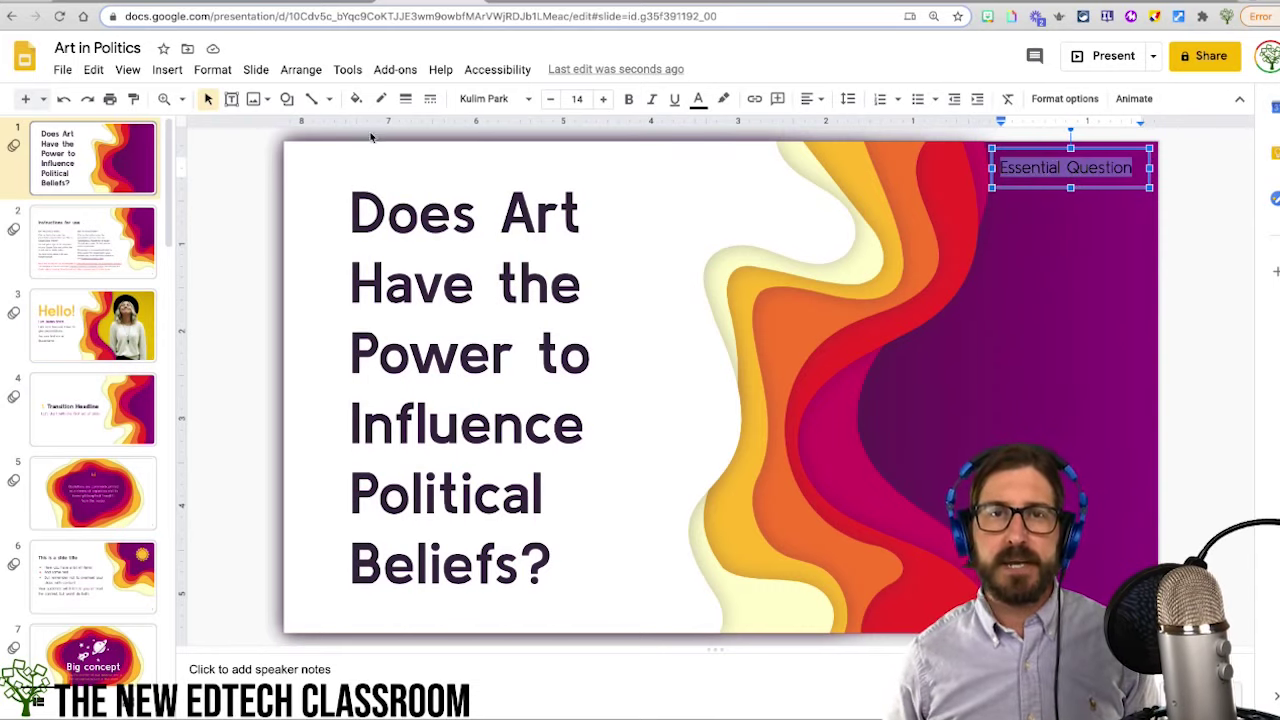
left_click(355, 98)
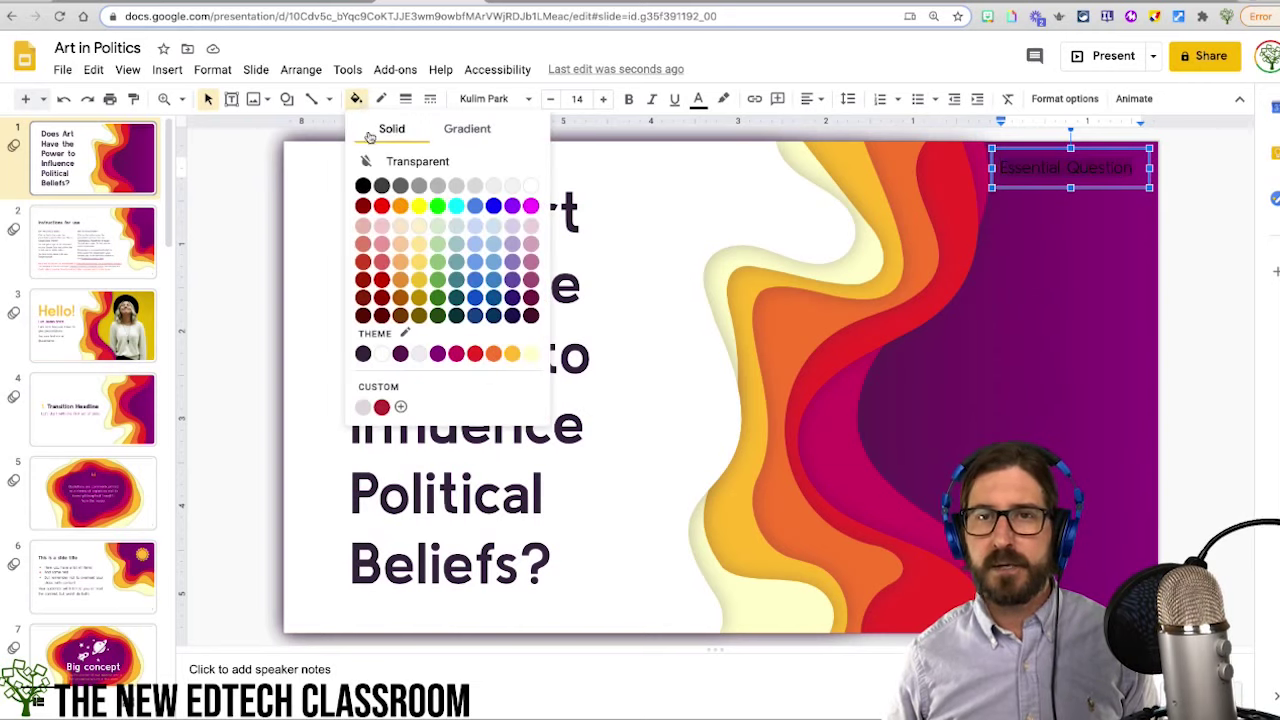
left_click(531, 190)
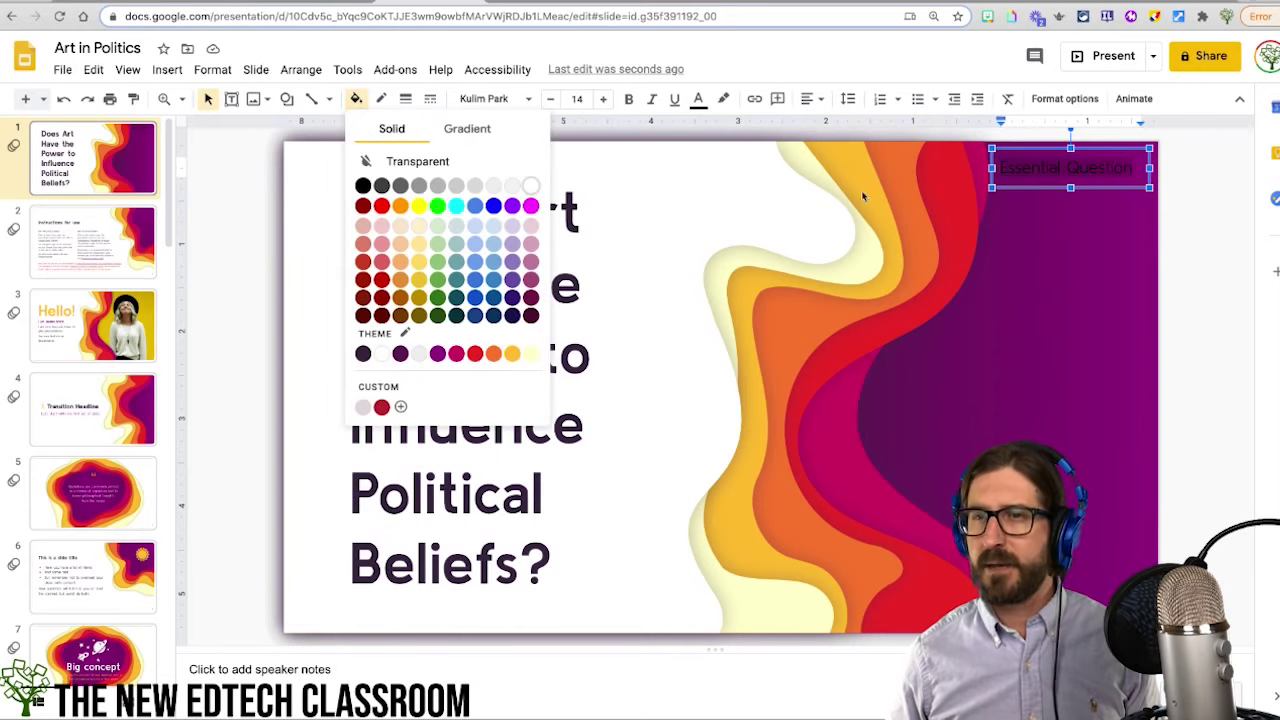
left_click(1044, 170)
triple_click(1108, 170)
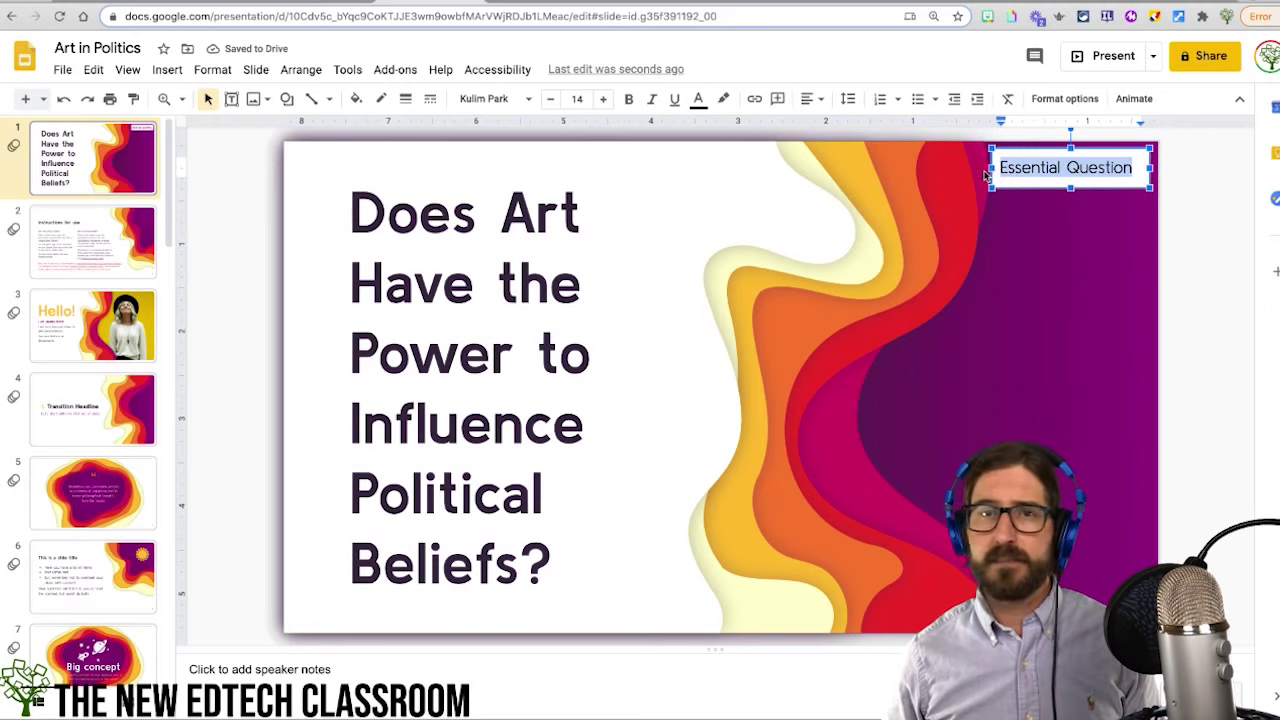
left_click(628, 98)
left_click(1000, 150)
left_click_drag(1000, 150, 1010, 160)
key("Escape")
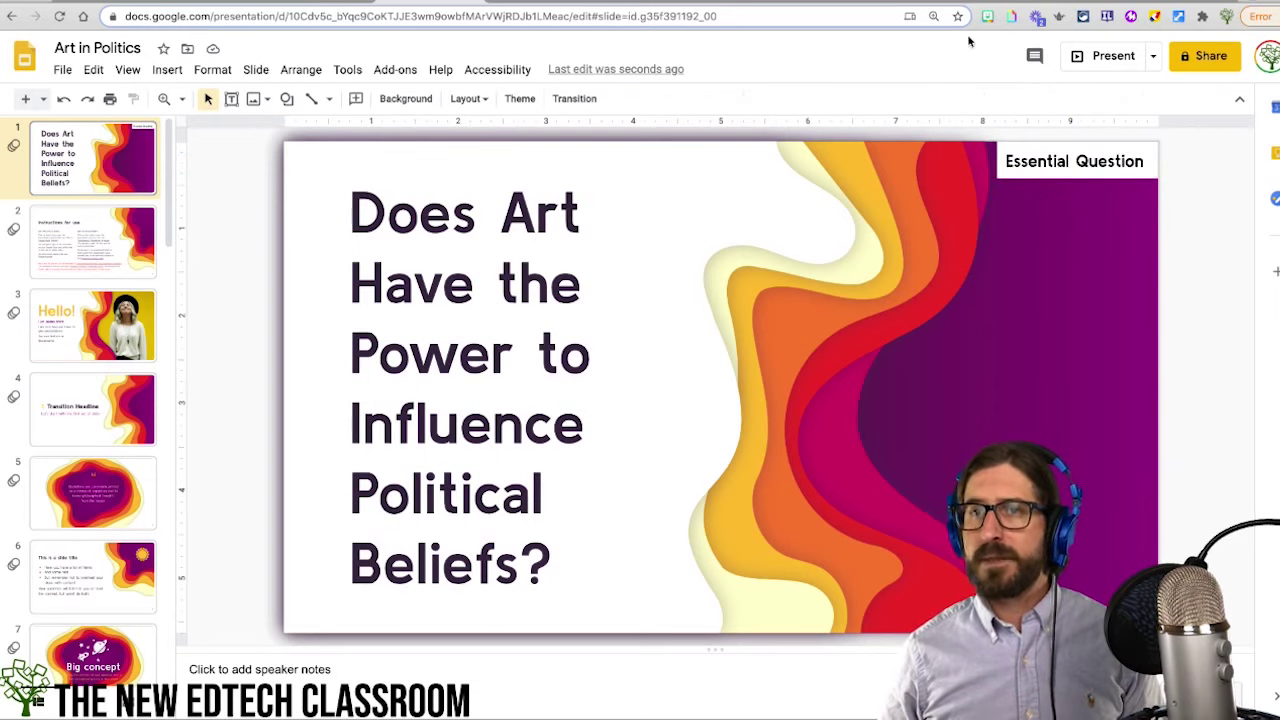
- Drop a thinking Bitmoji sticker onto the slide, shrink it, and place it lower right
left_click(987, 17)
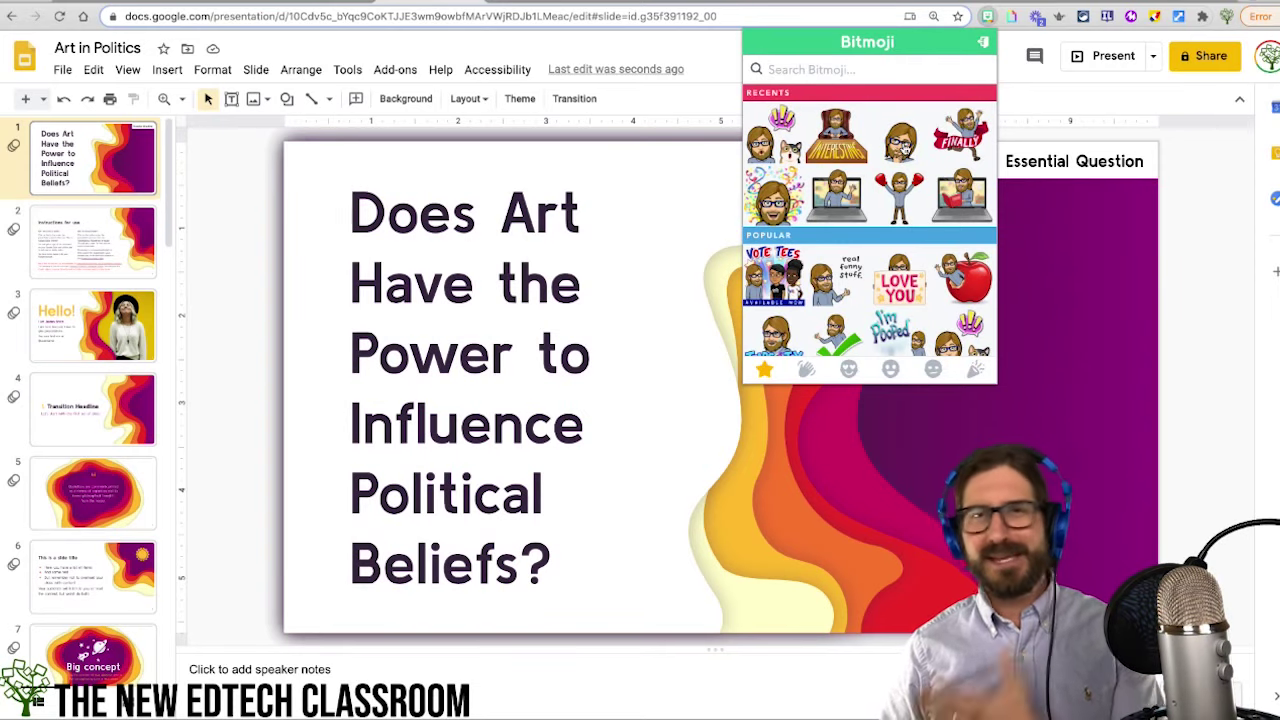
left_click_drag(905, 142, 873, 459)
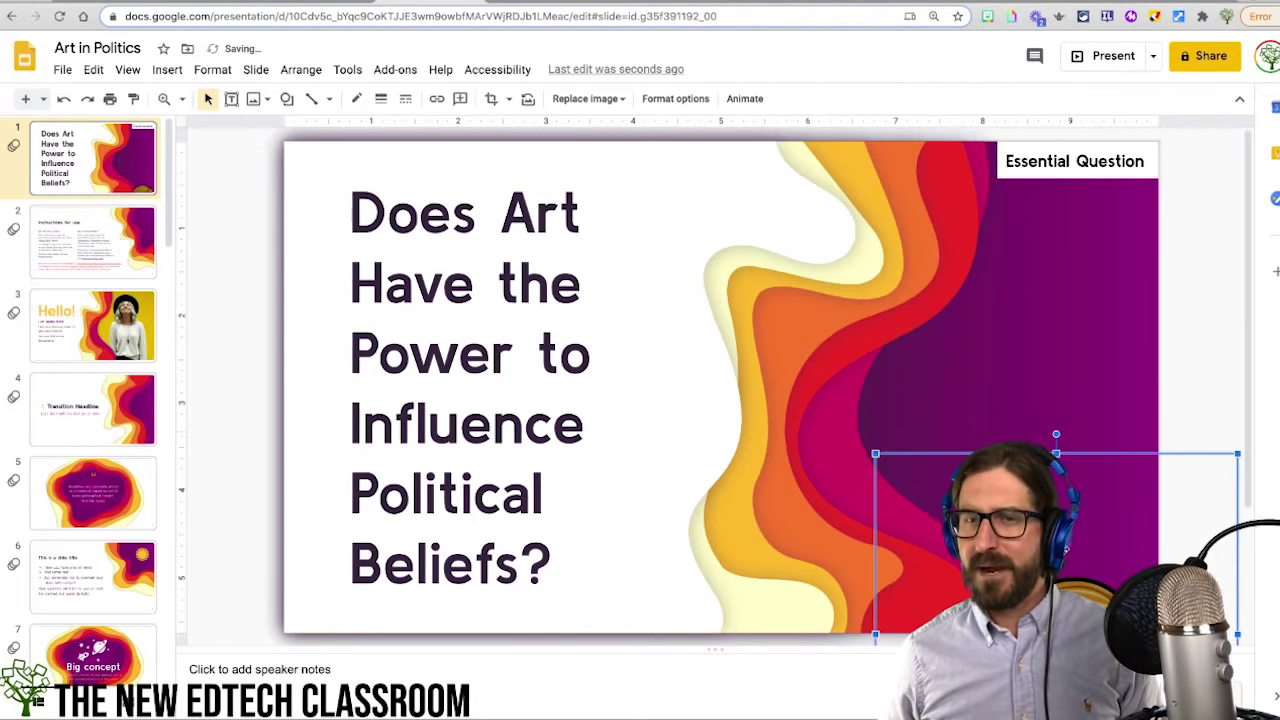
left_click_drag(1066, 548, 856, 301)
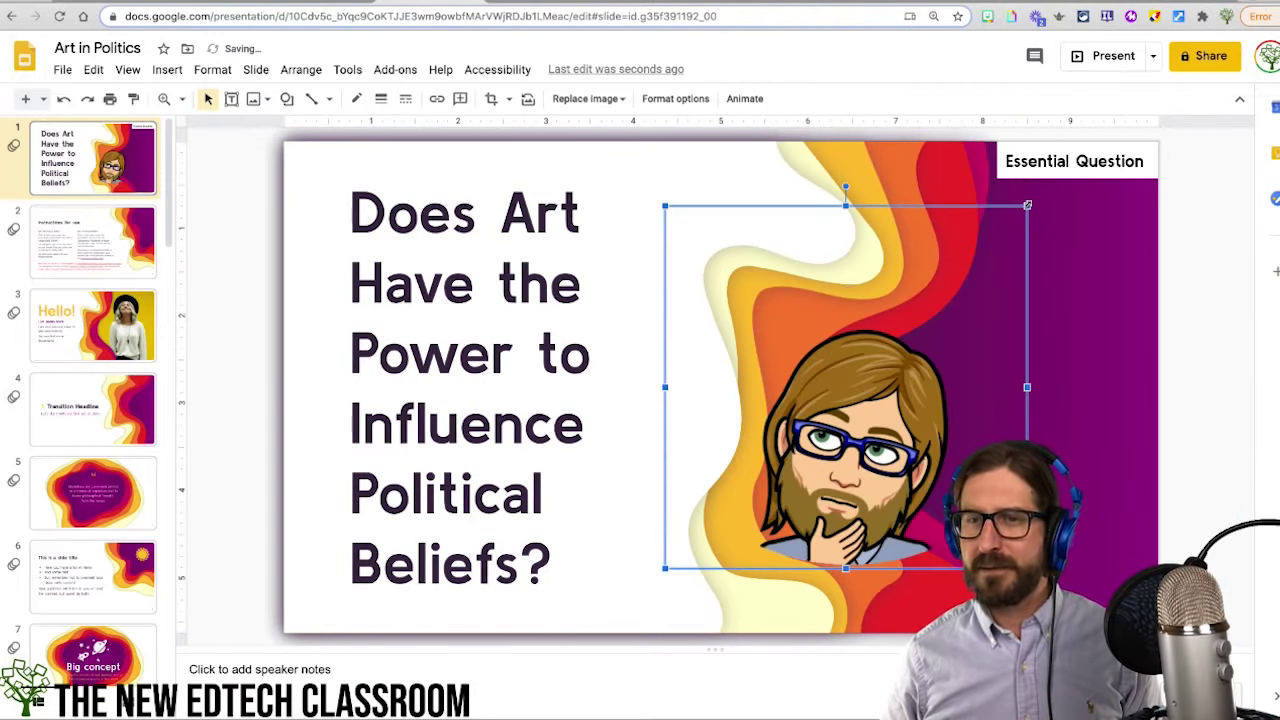
left_click_drag(1027, 205, 886, 345)
left_click_drag(860, 460, 902, 451)
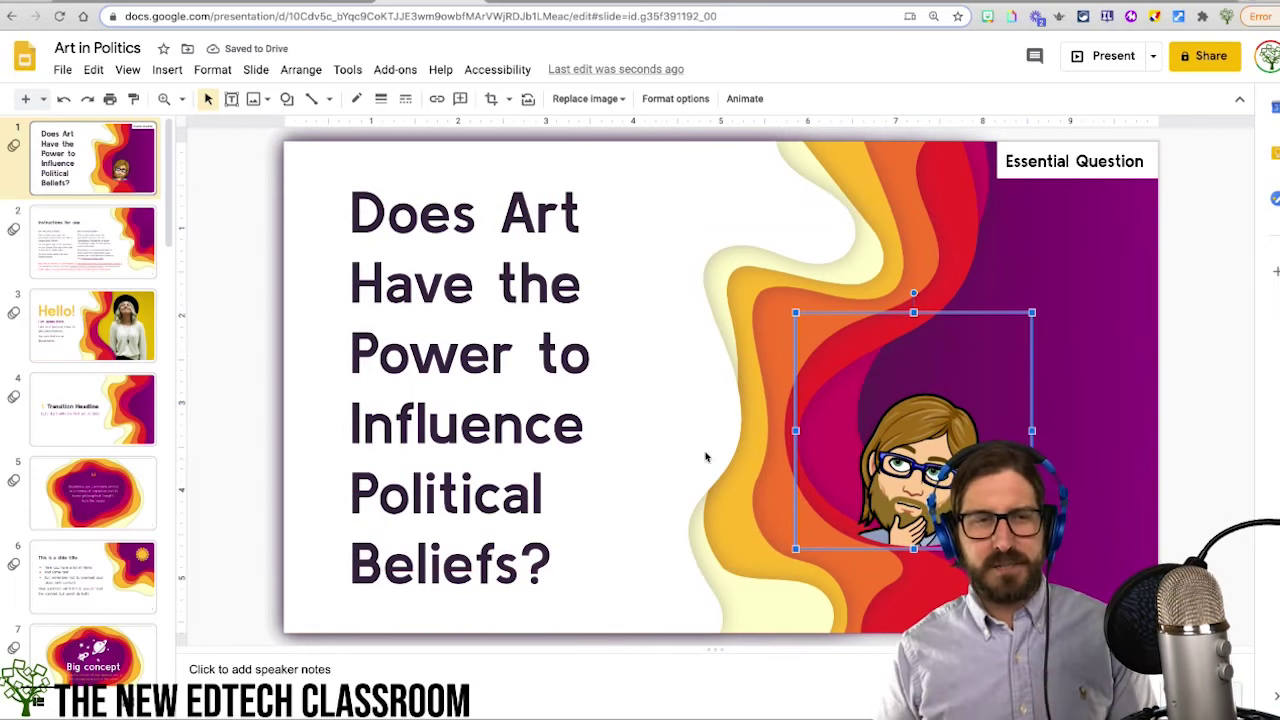
- Set the question title's font size to 37
left_click(528, 418)
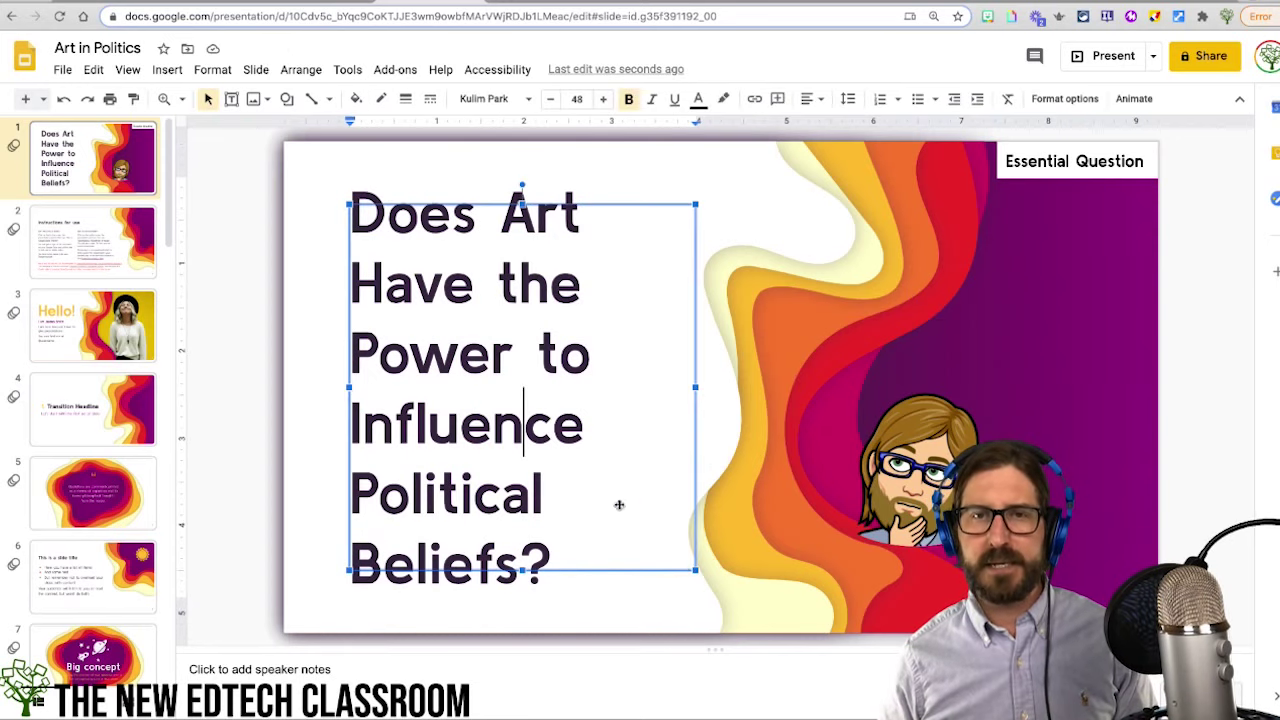
left_click_drag(352, 212, 560, 570)
key("ctrl+c")
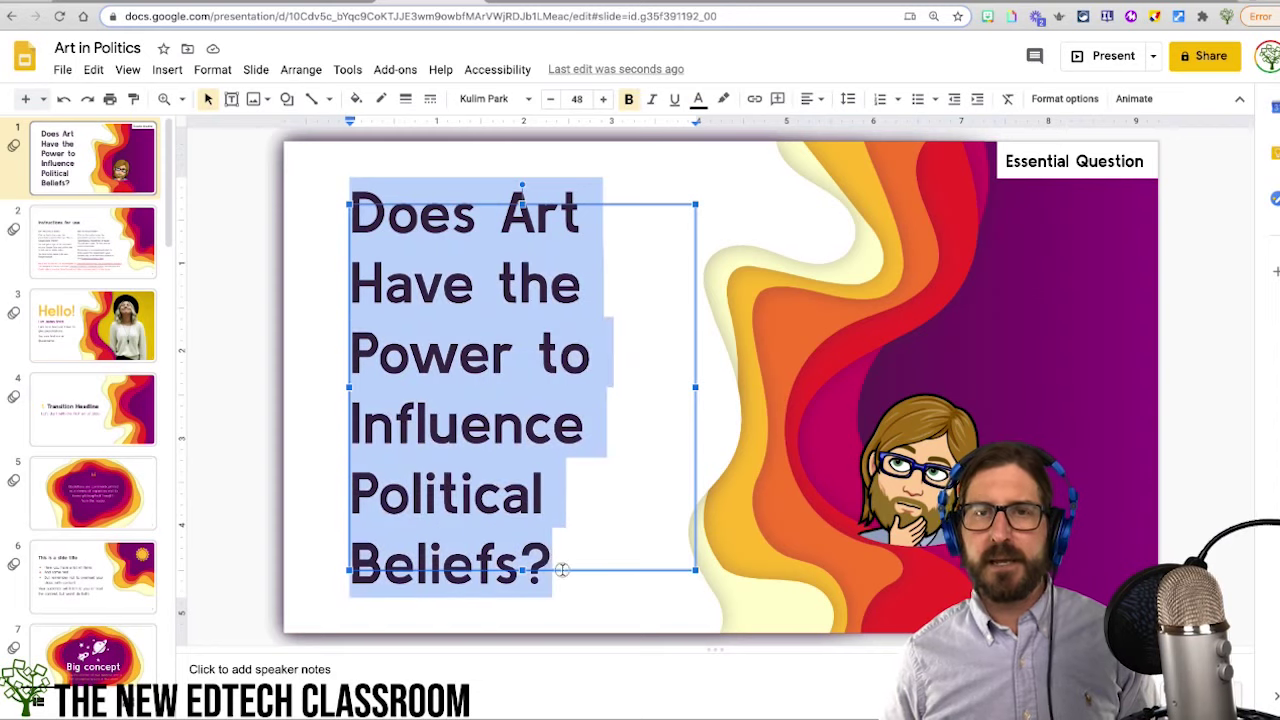
left_click(577, 98)
type("37")
key("Return")
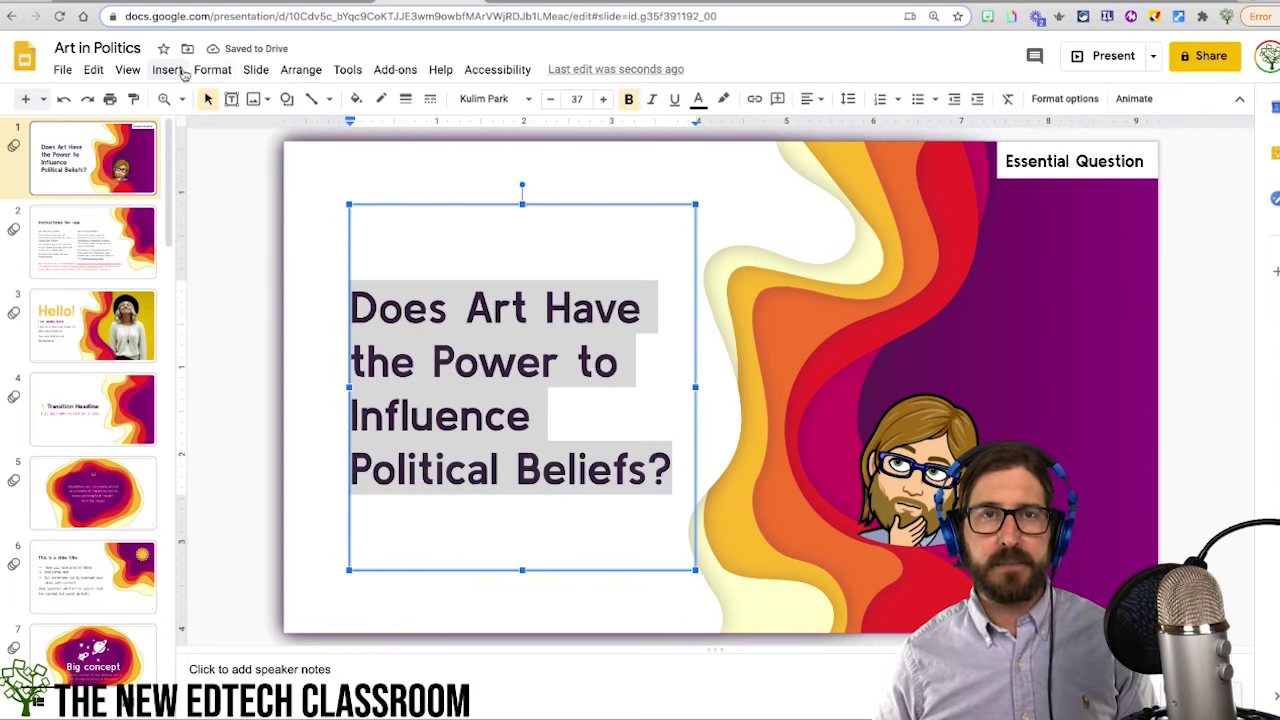
- Insert a cloud thought-bubble shape over the title area with its tail toward the Bitmoji
left_click(178, 71)
mouse_move(250, 204)
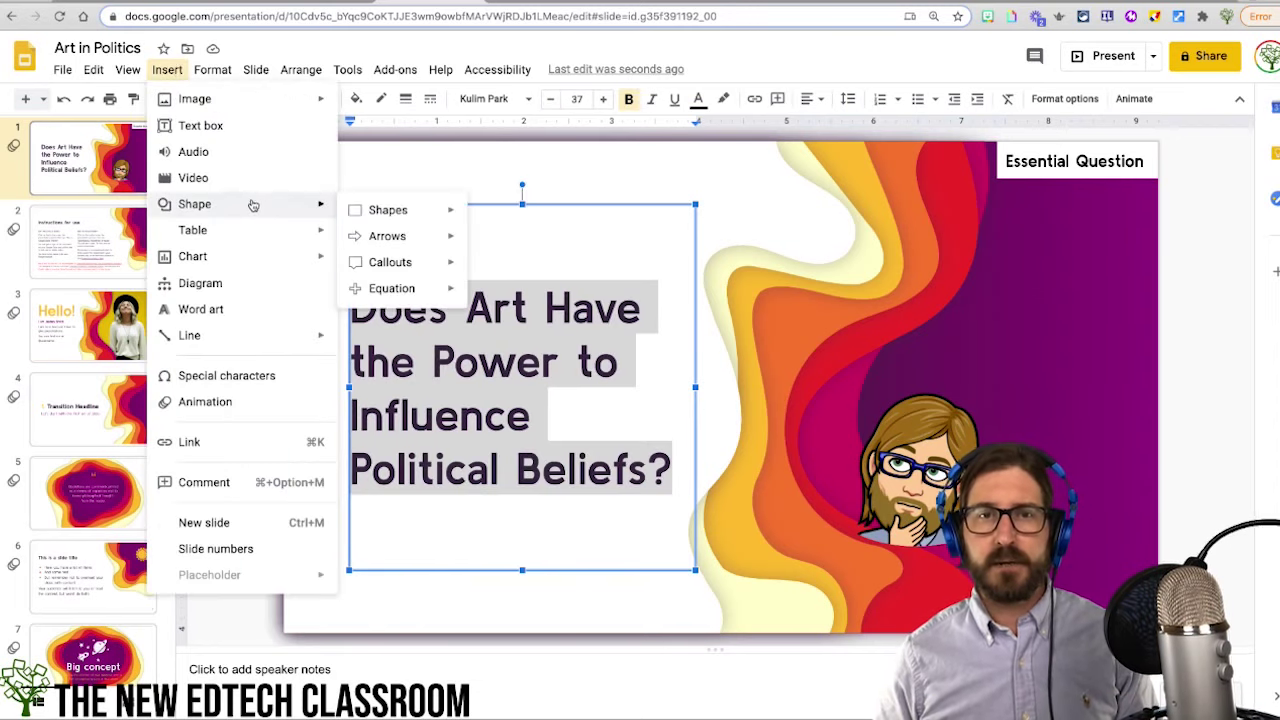
mouse_move(405, 262)
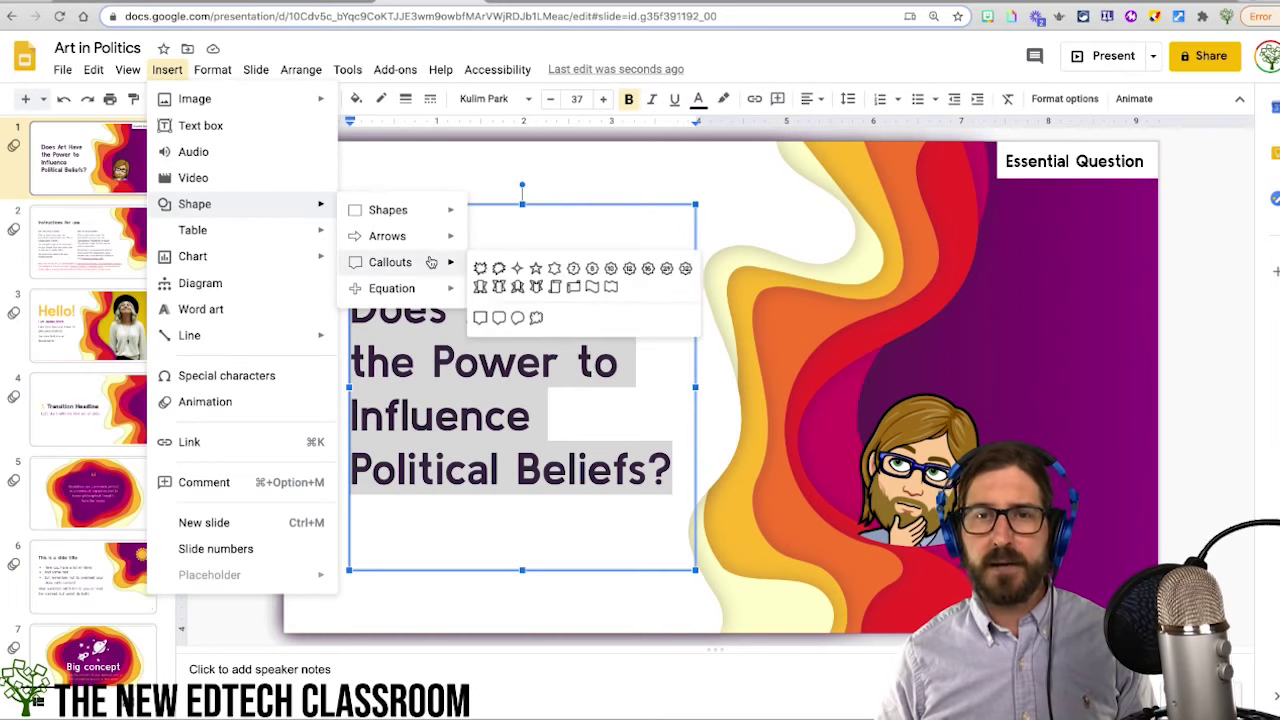
left_click(536, 318)
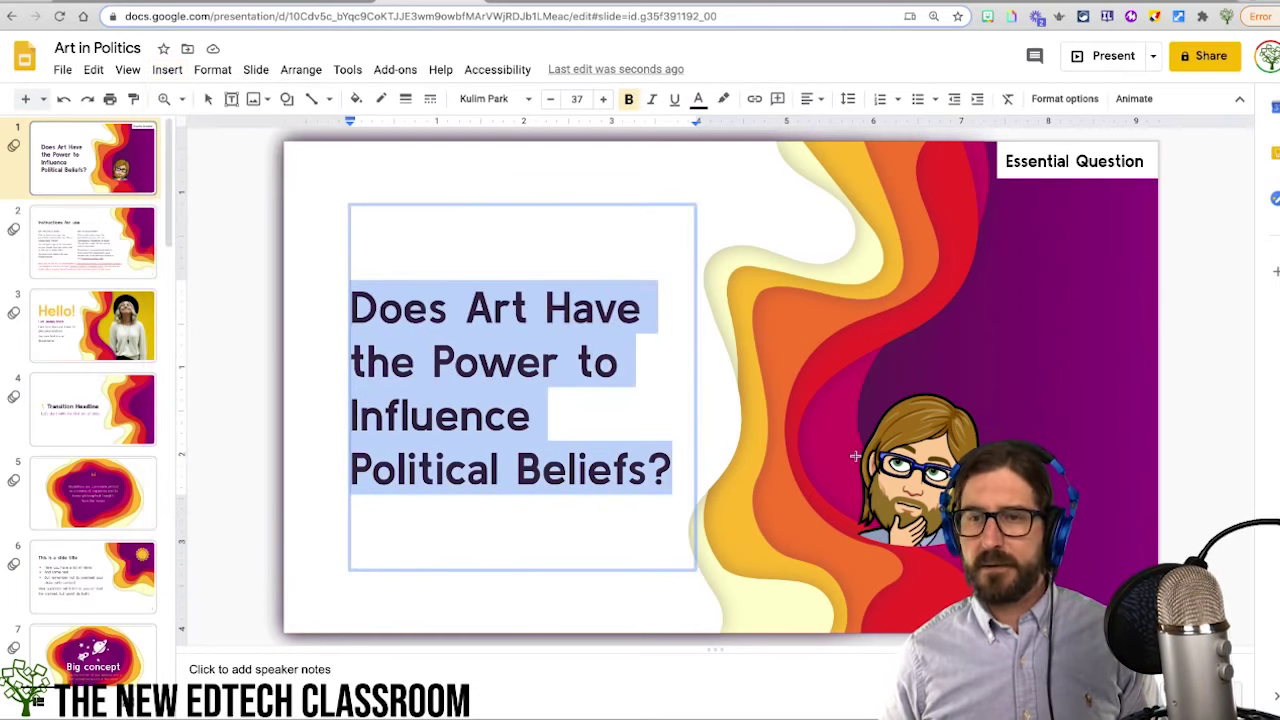
left_click_drag(856, 456, 376, 159)
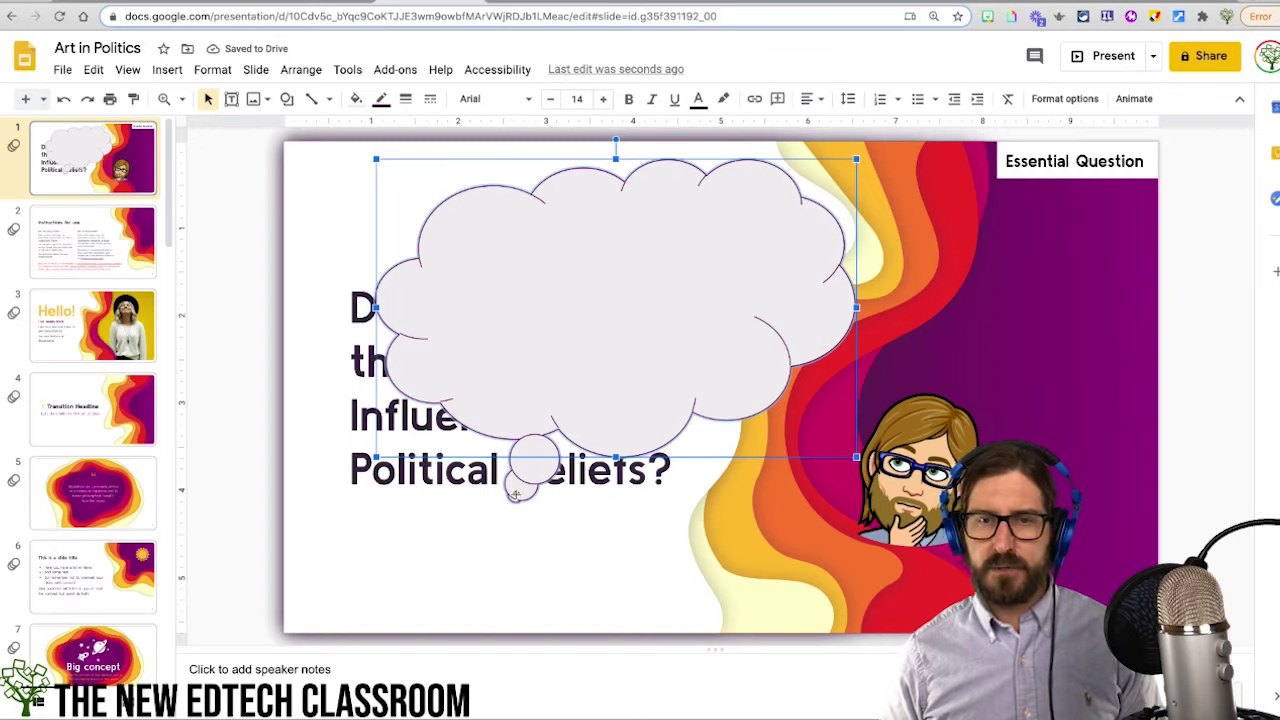
left_click_drag(515, 493, 868, 403)
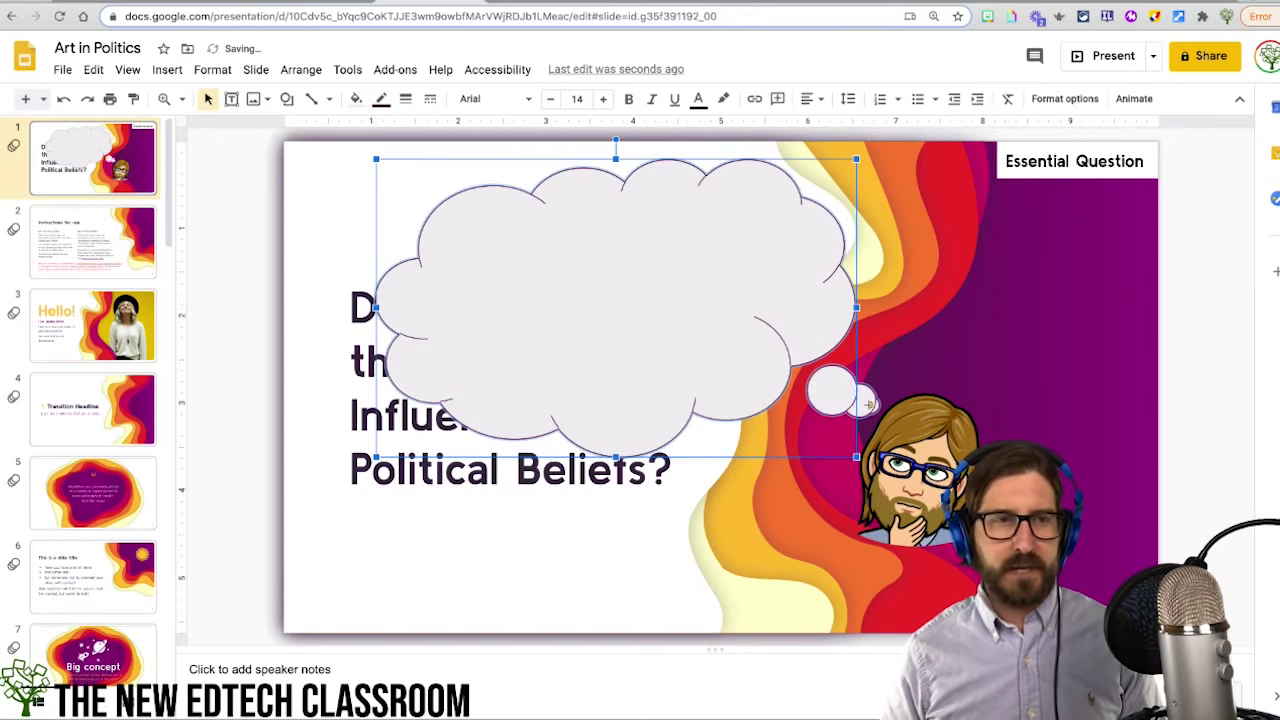
- Move the question text from the title box into the cloud and enlarge the cloud
left_click(380, 322)
key("ctrl+a")
key("Delete")
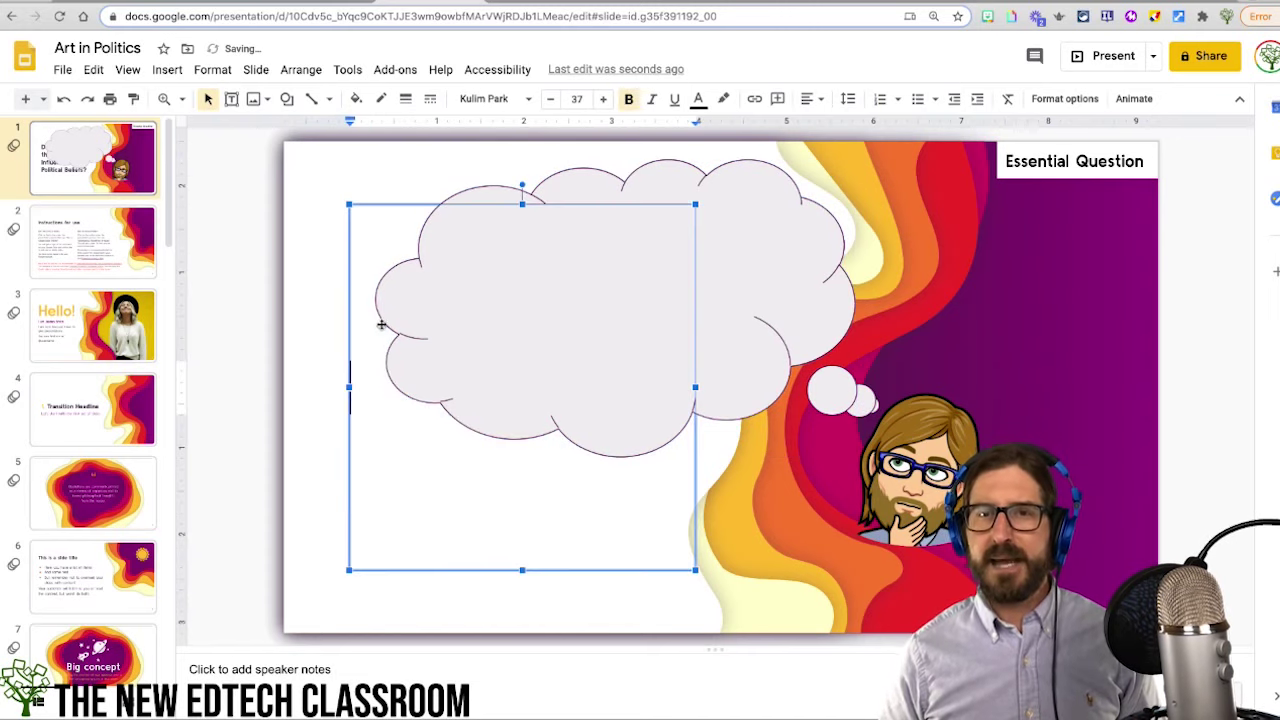
left_click(543, 264)
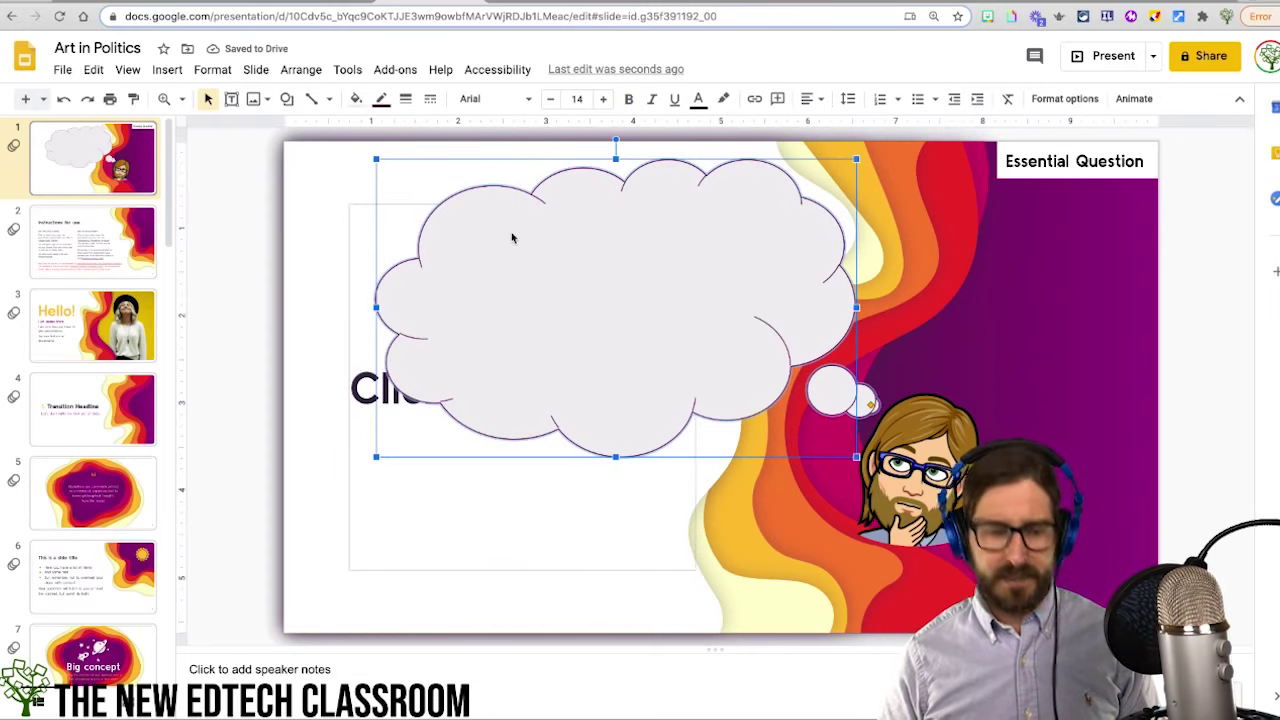
key("ctrl+v")
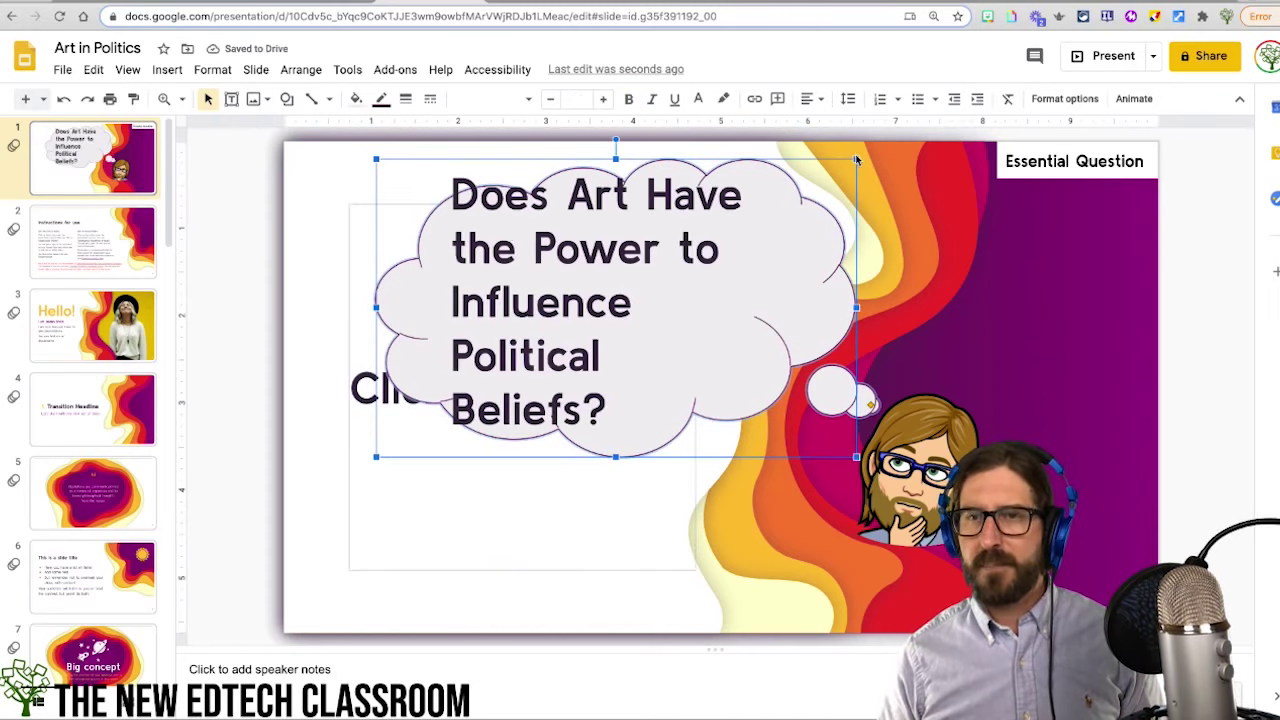
left_click_drag(857, 158, 863, 150)
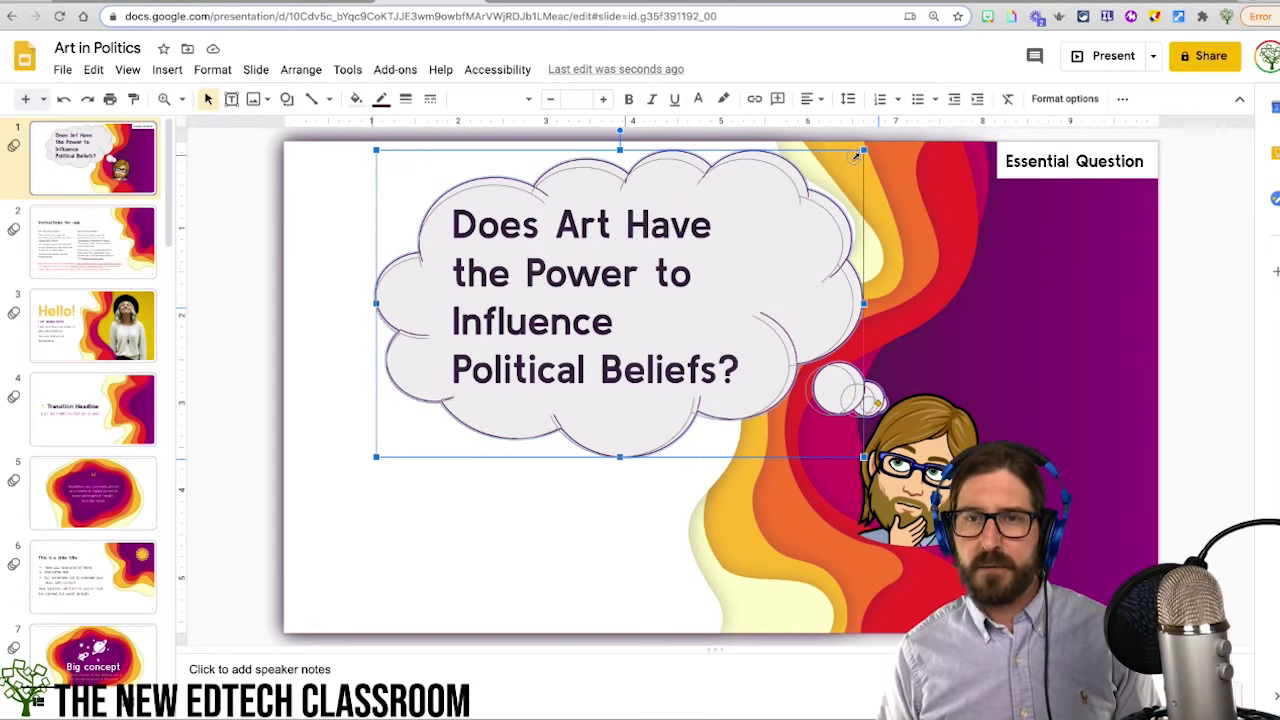
- Style the cloud with white fill, black border colour, and 4px border weight
left_click(943, 224)
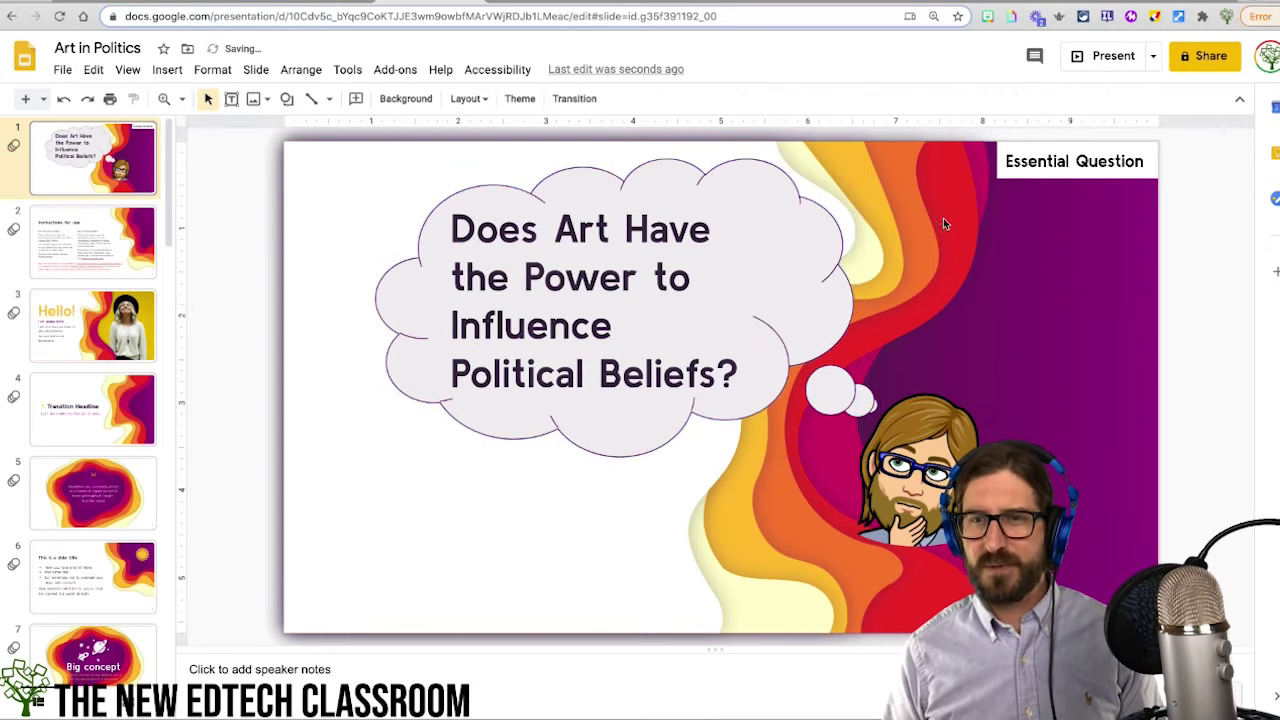
left_click(730, 241)
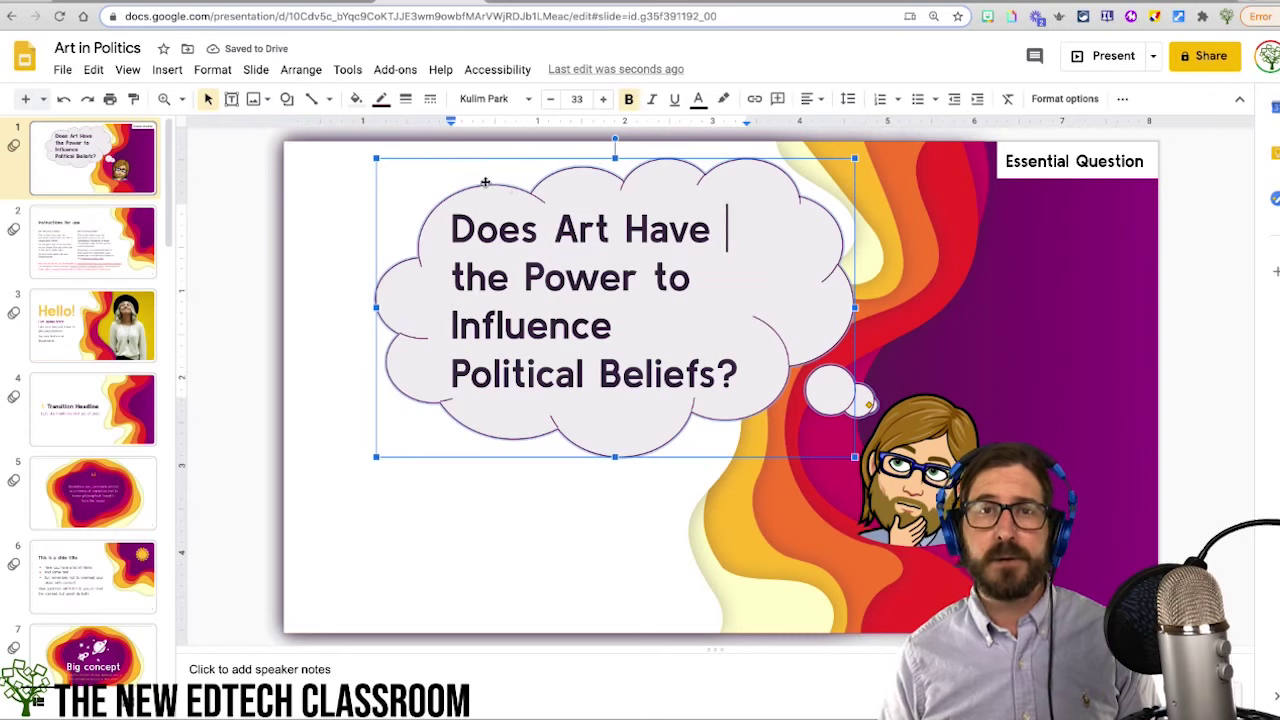
left_click(356, 99)
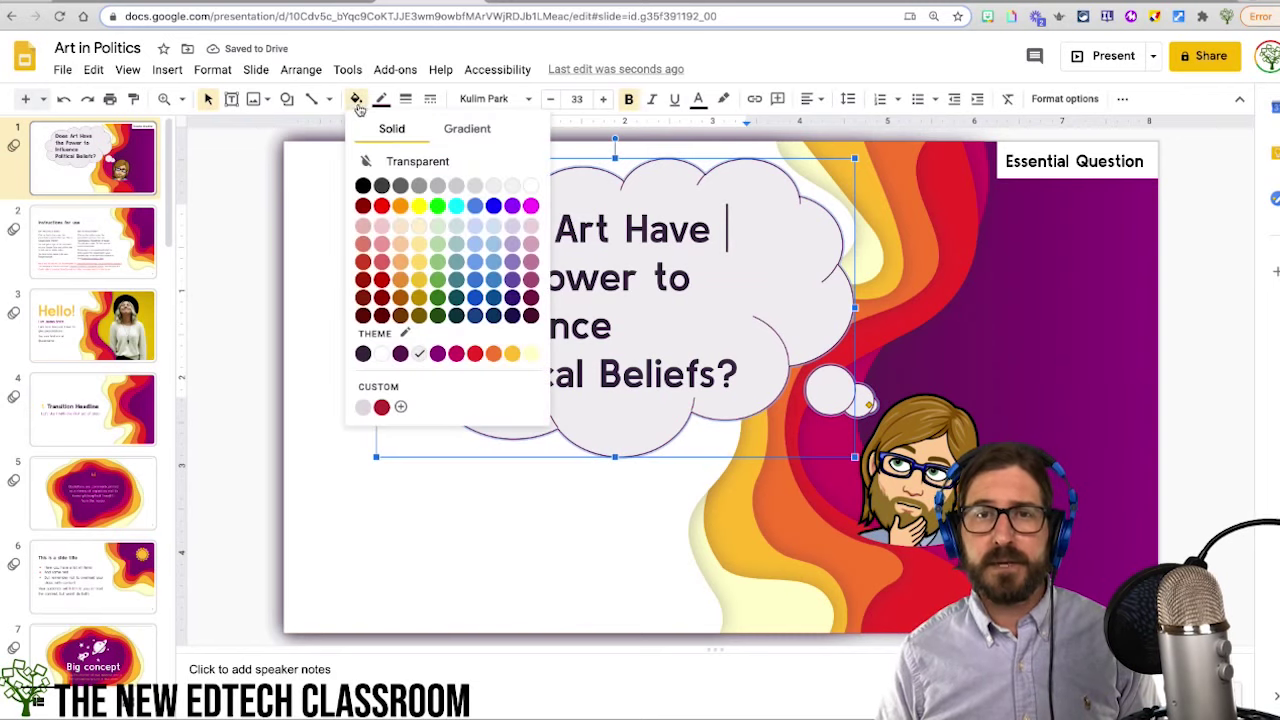
left_click(531, 187)
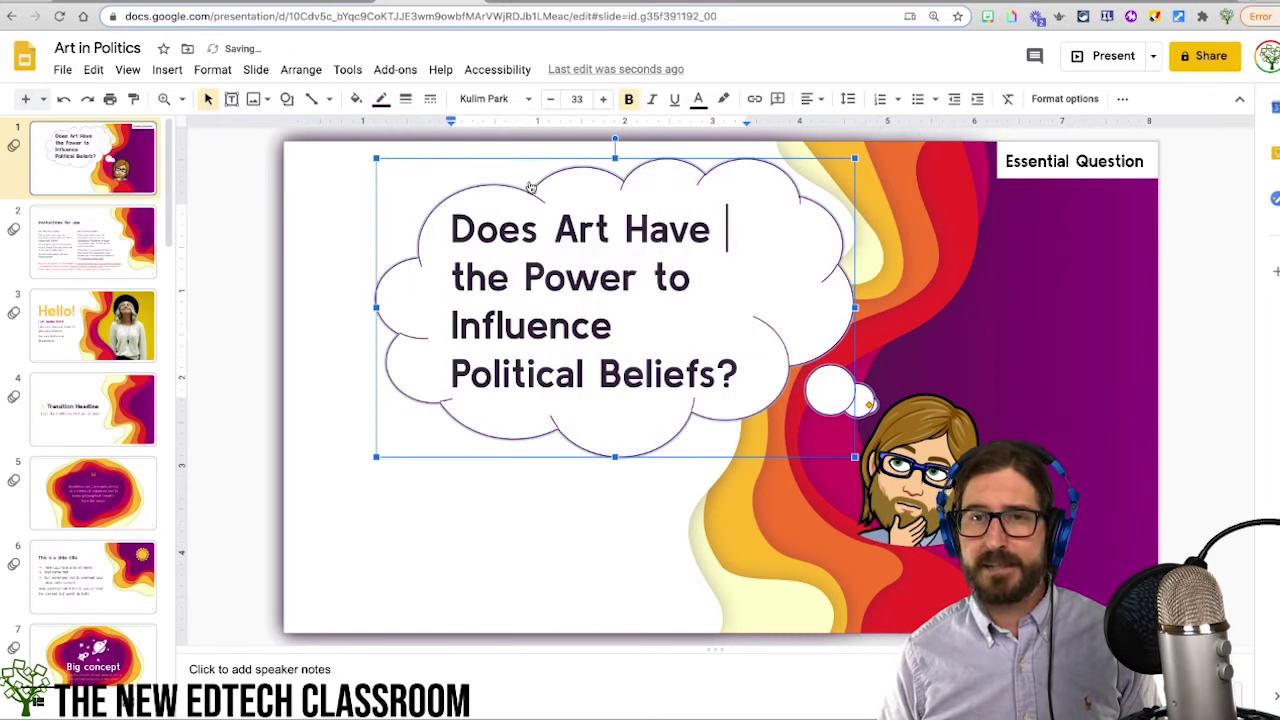
left_click(384, 100)
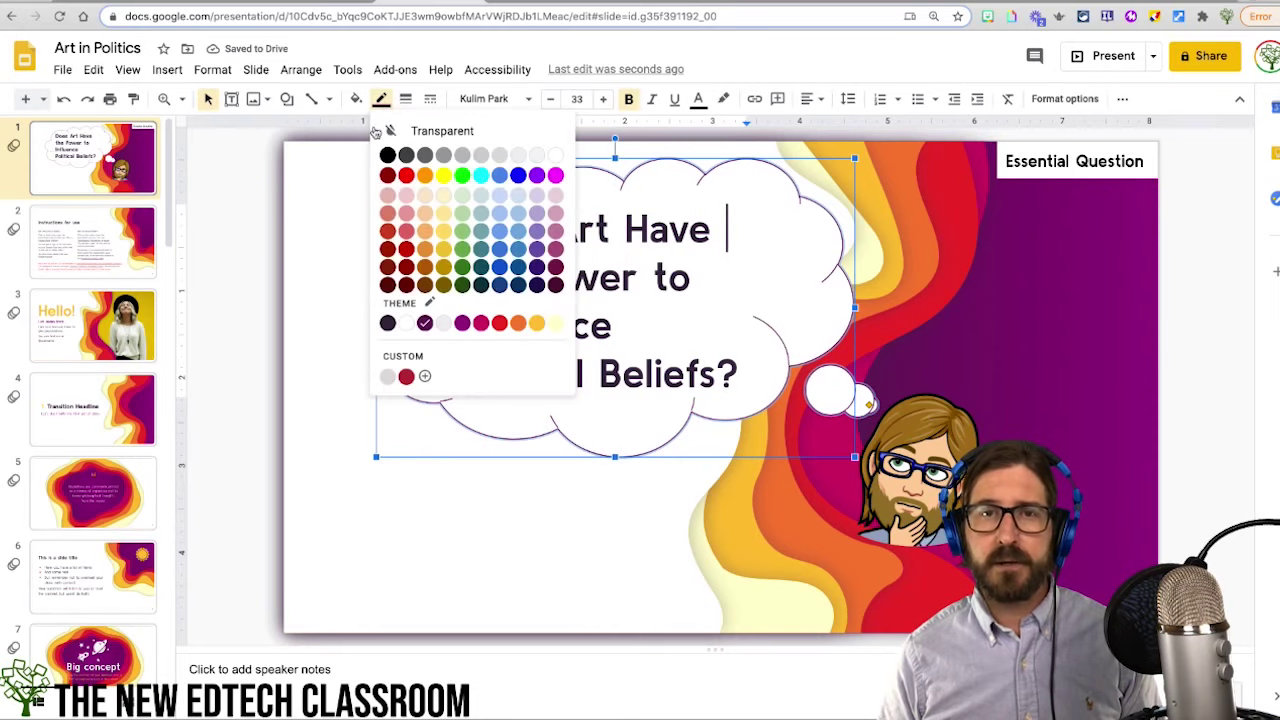
left_click(388, 156)
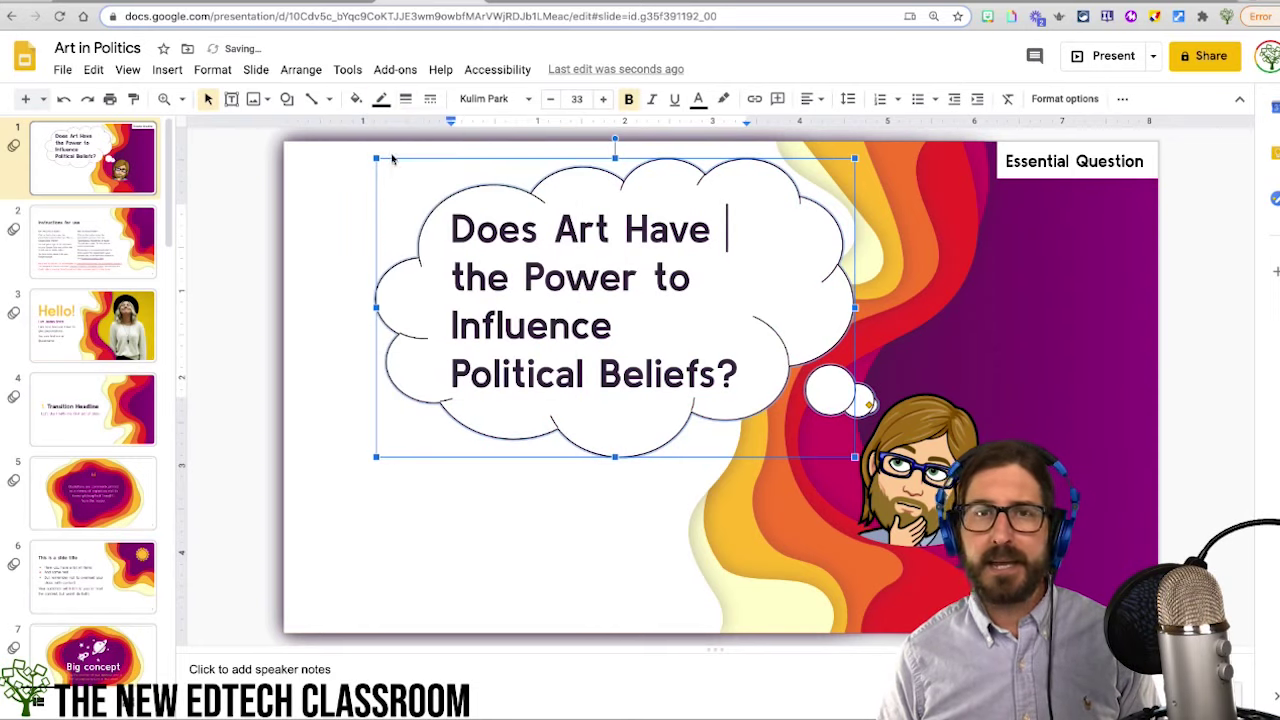
left_click(405, 98)
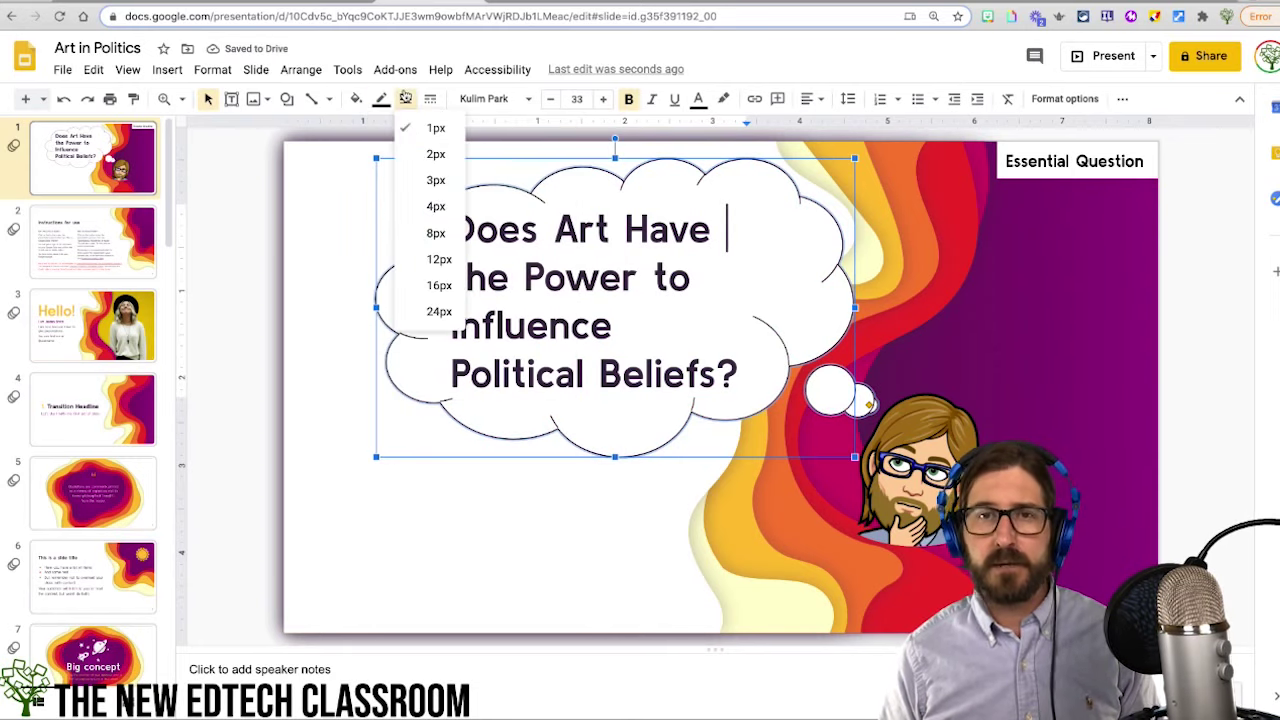
left_click(436, 207)
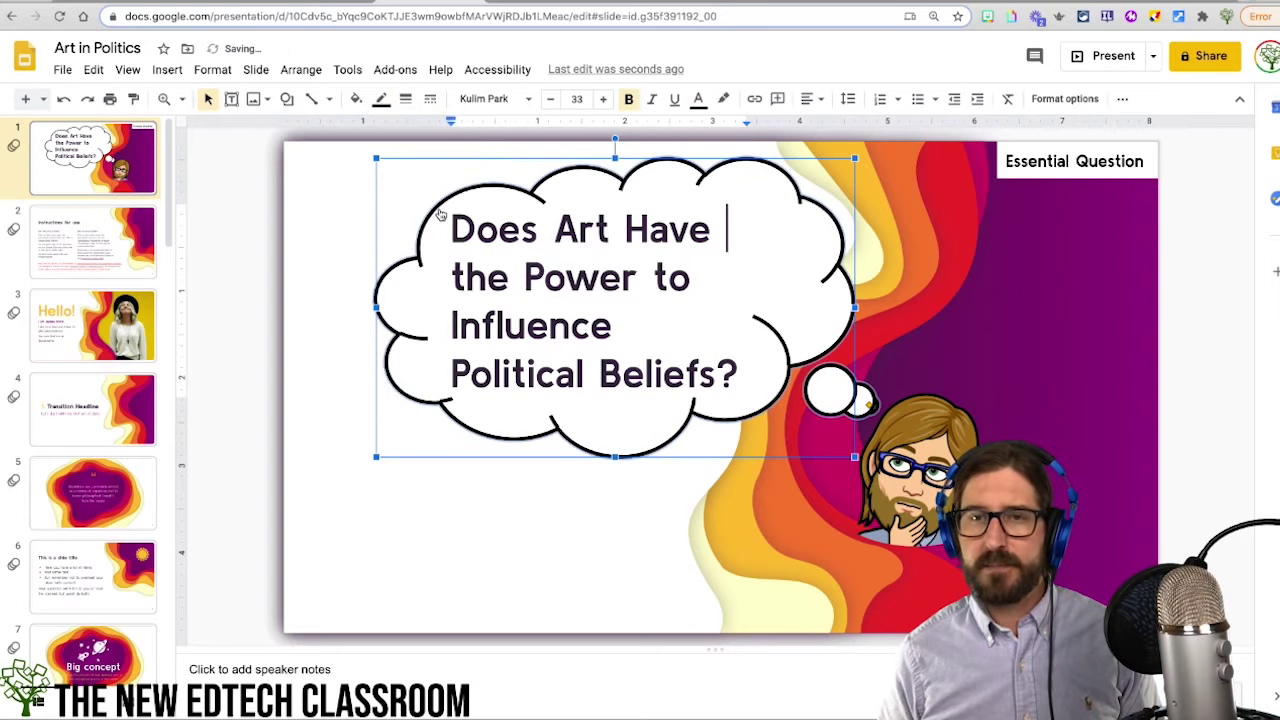
left_click(1019, 361)
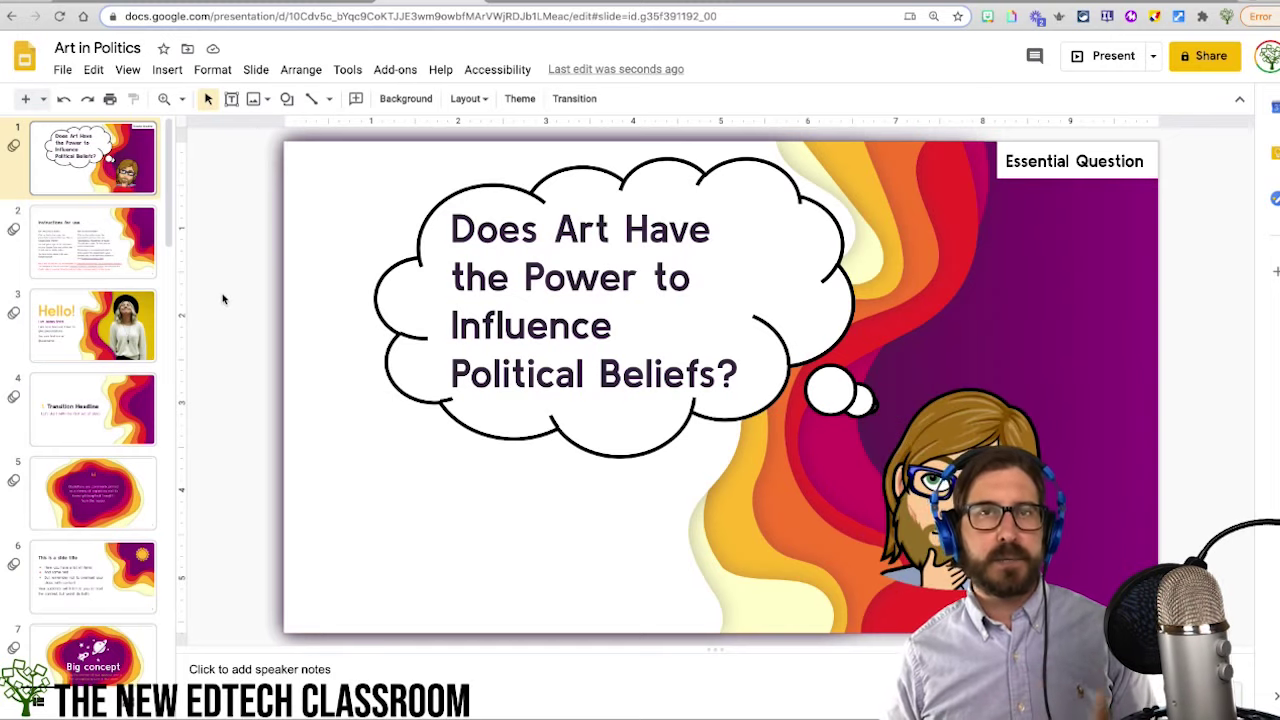
- Add a Title + 1 column slide titled 'Learning Targets'
left_click(39, 99)
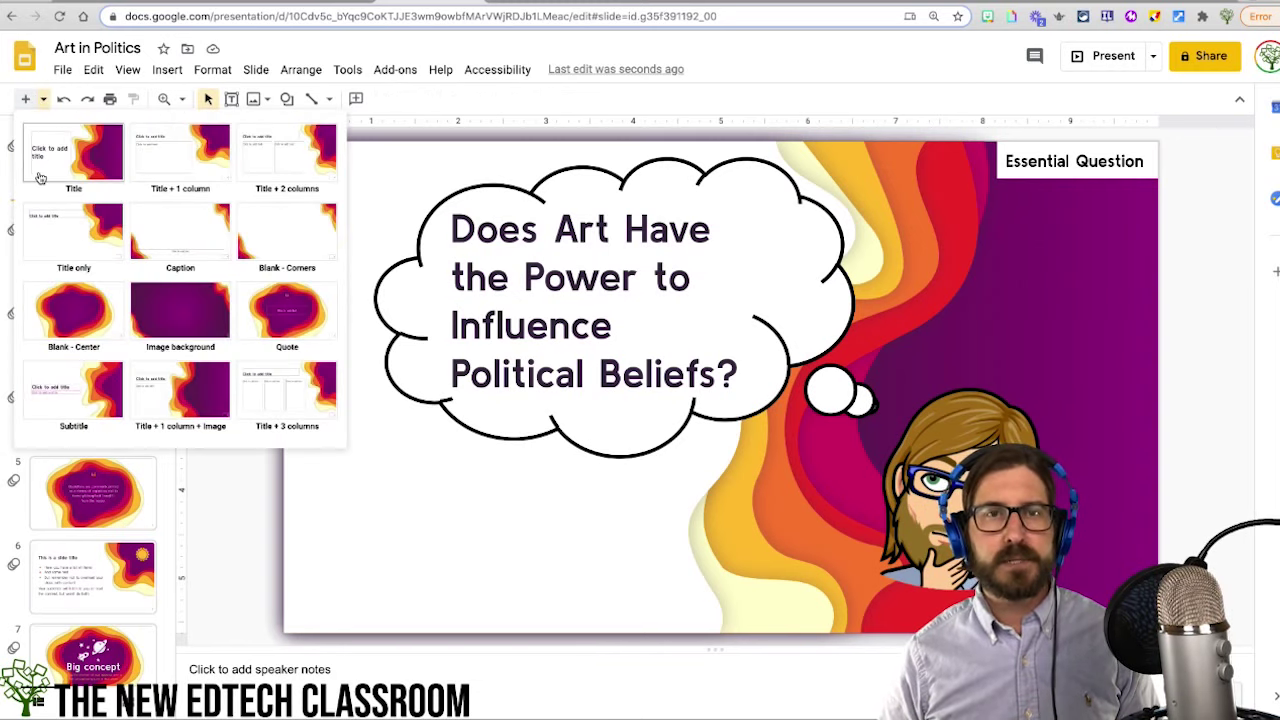
left_click(180, 157)
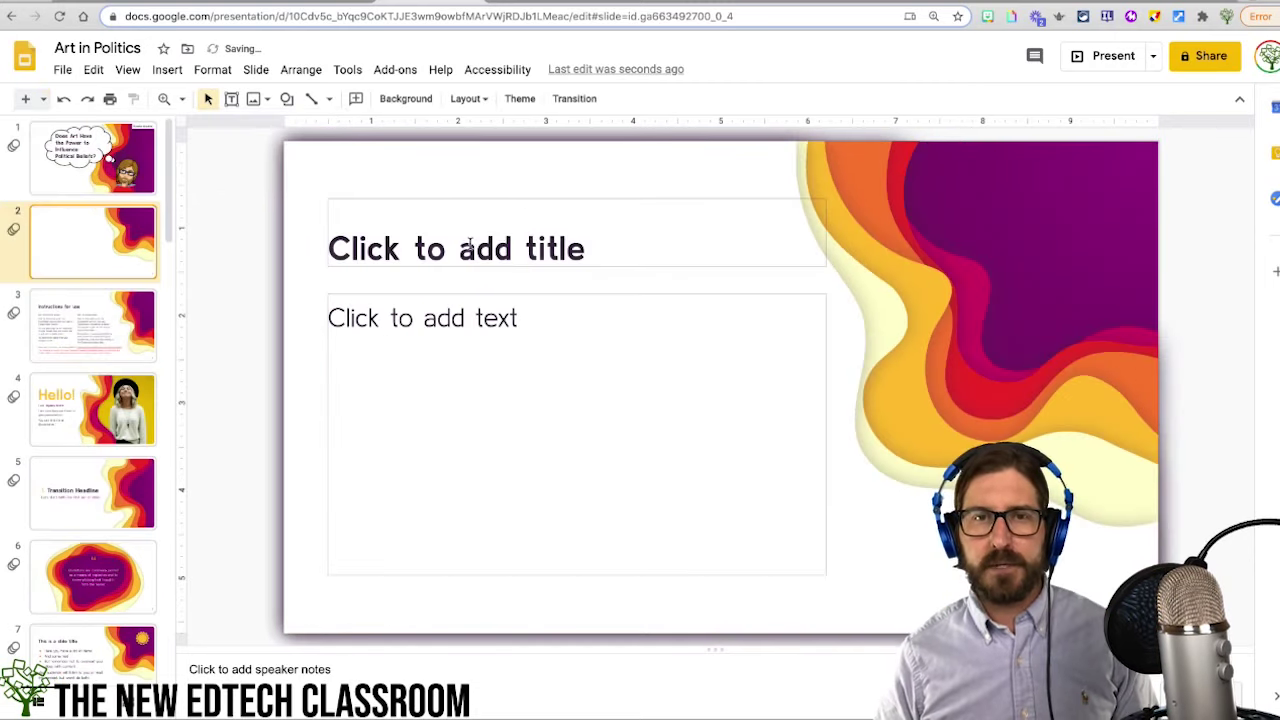
left_click(469, 243)
type("earn")
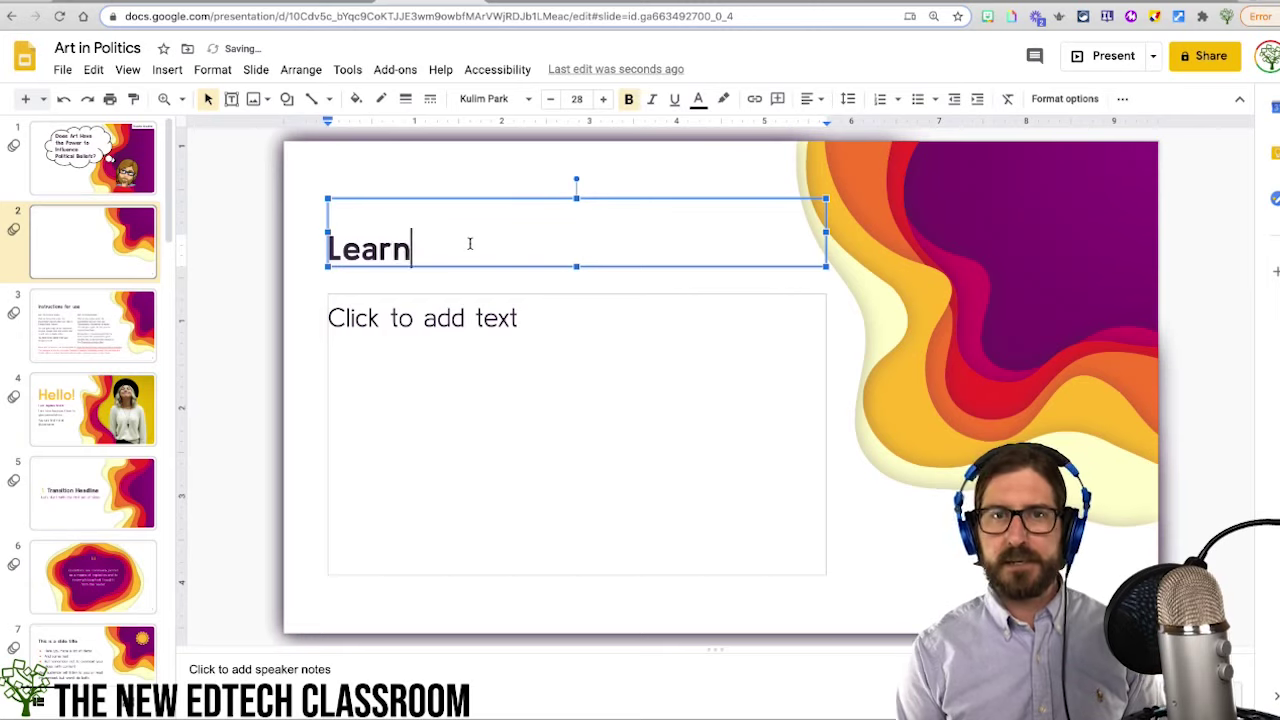
key("BackSpace")
type("ing Targets")
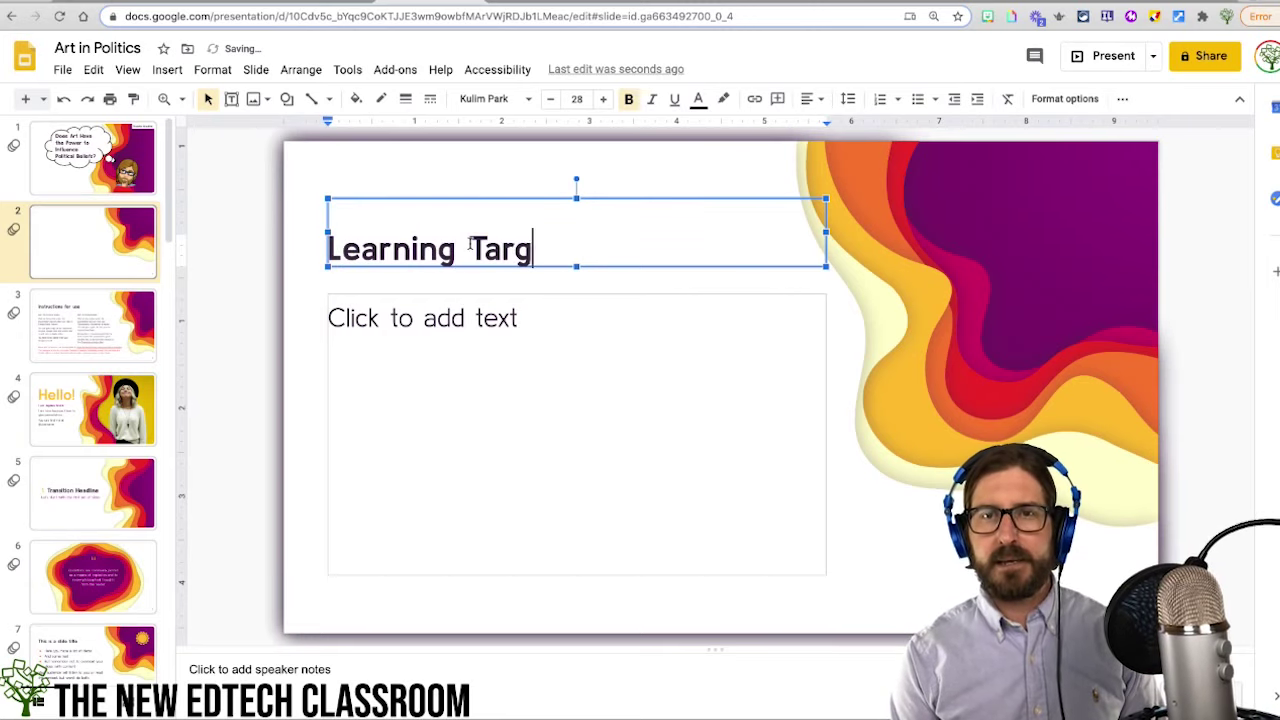
- Paste the five learning targets into the body as a bulleted list
left_click(481, 316)
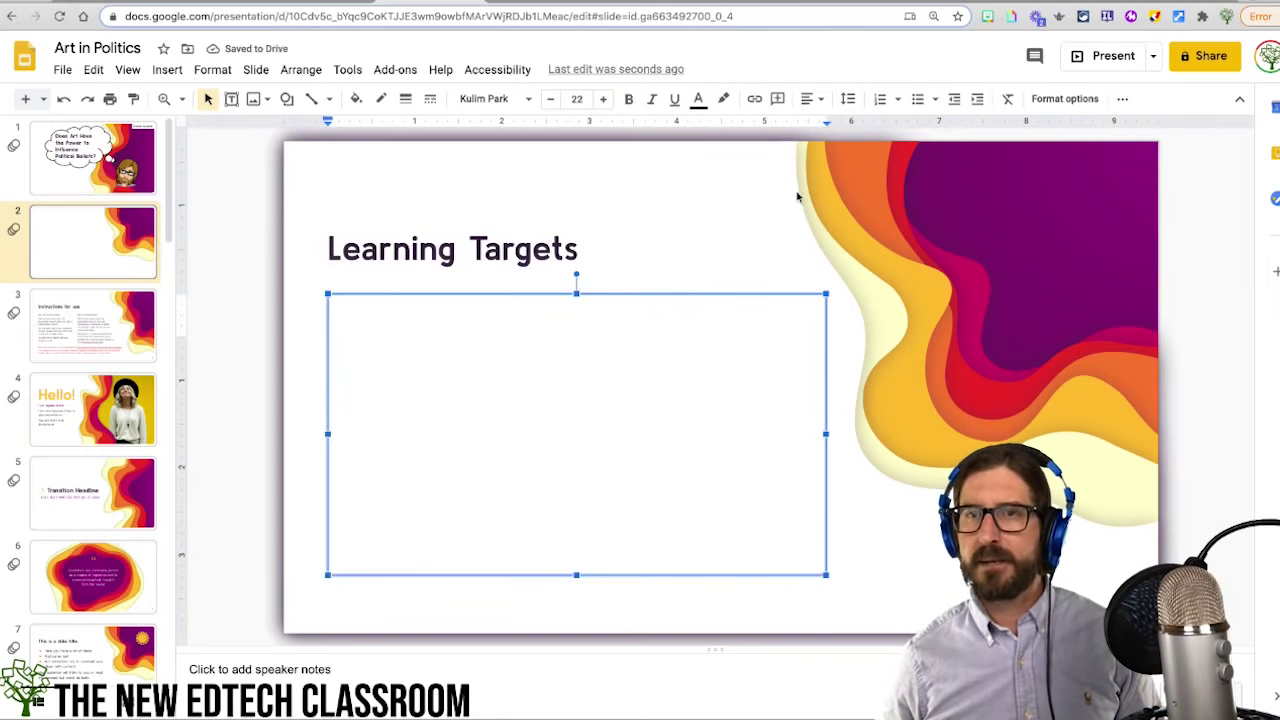
left_click(916, 100)
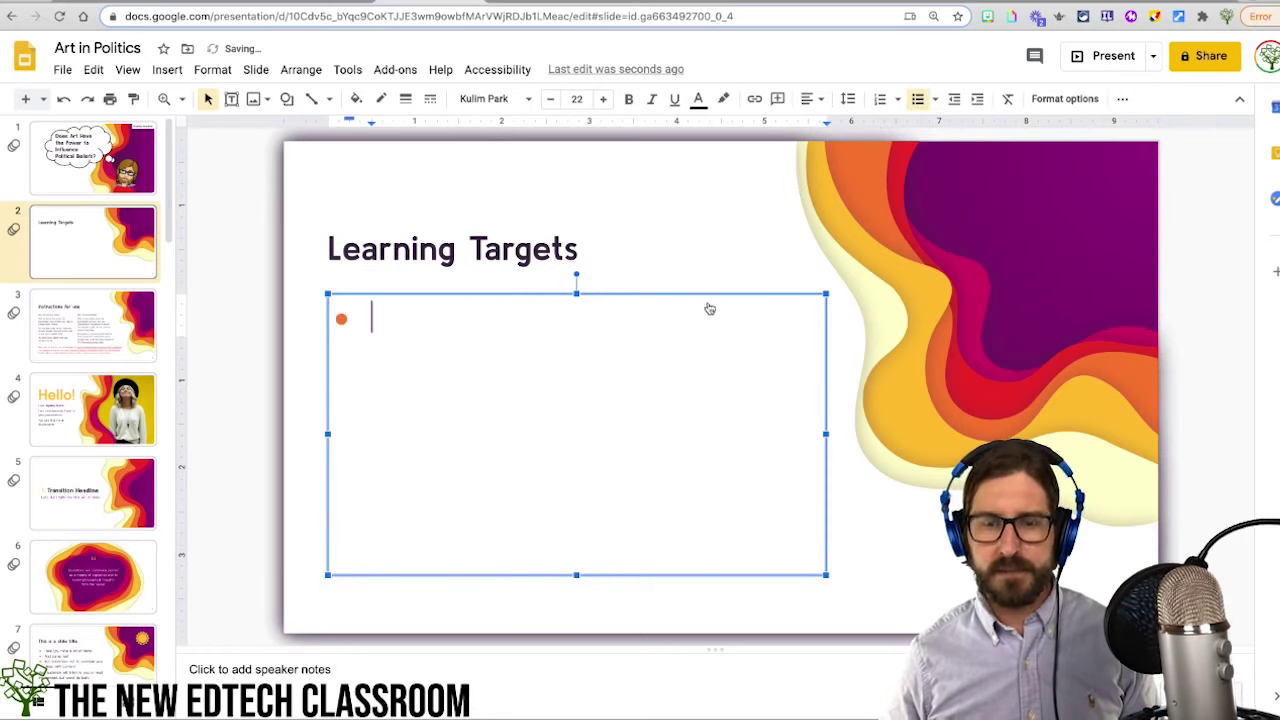
type("Share prior knowledge \"art\", \"politics,\" \"beliefs\" Make observations about political art and make inferences Interpret the messages of pieces of art Research and locate pieces of political art and comment on them Compose an argumentative paragraphy")
key("BackSpace")
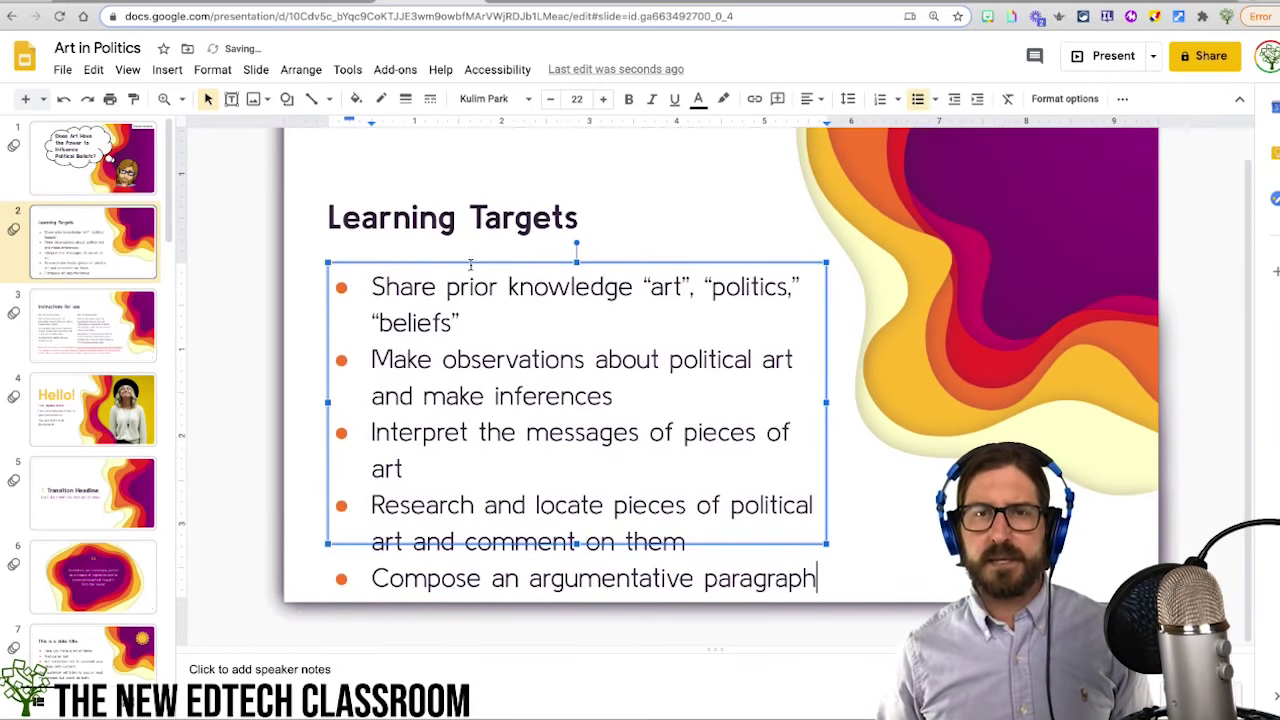
left_click(608, 219)
scroll(541, 263, "up", 1)
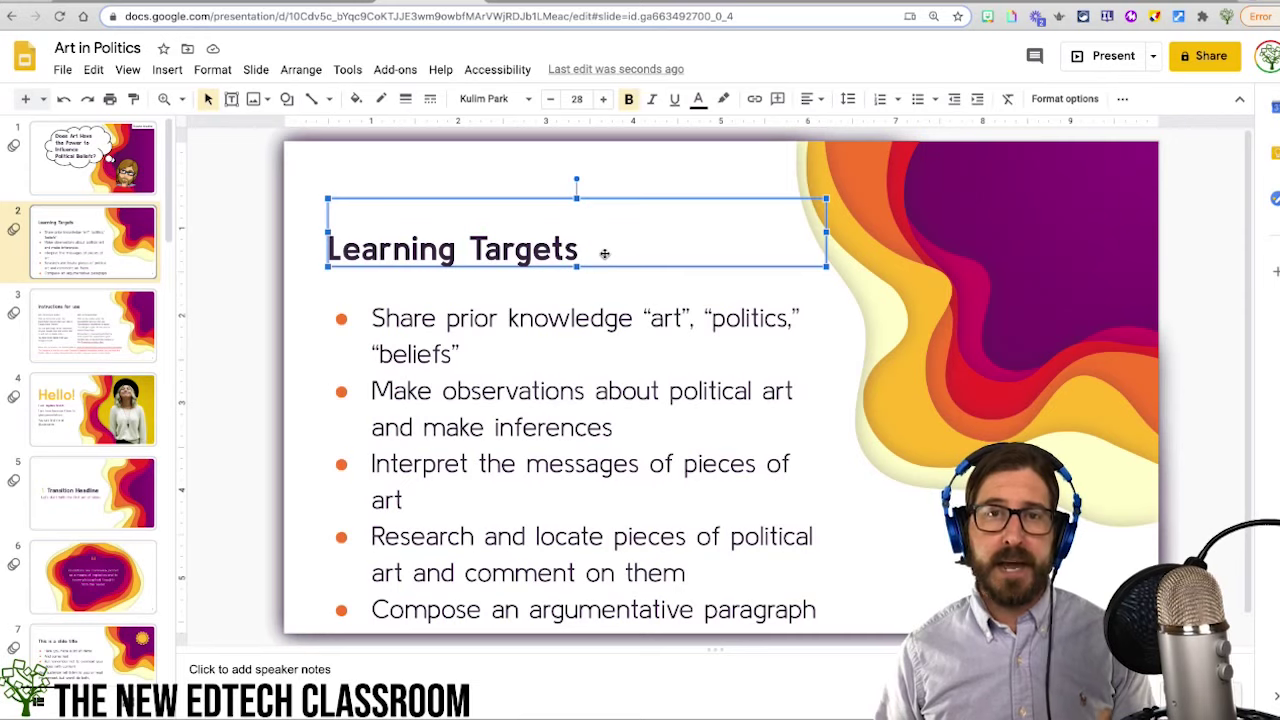
left_click(870, 258)
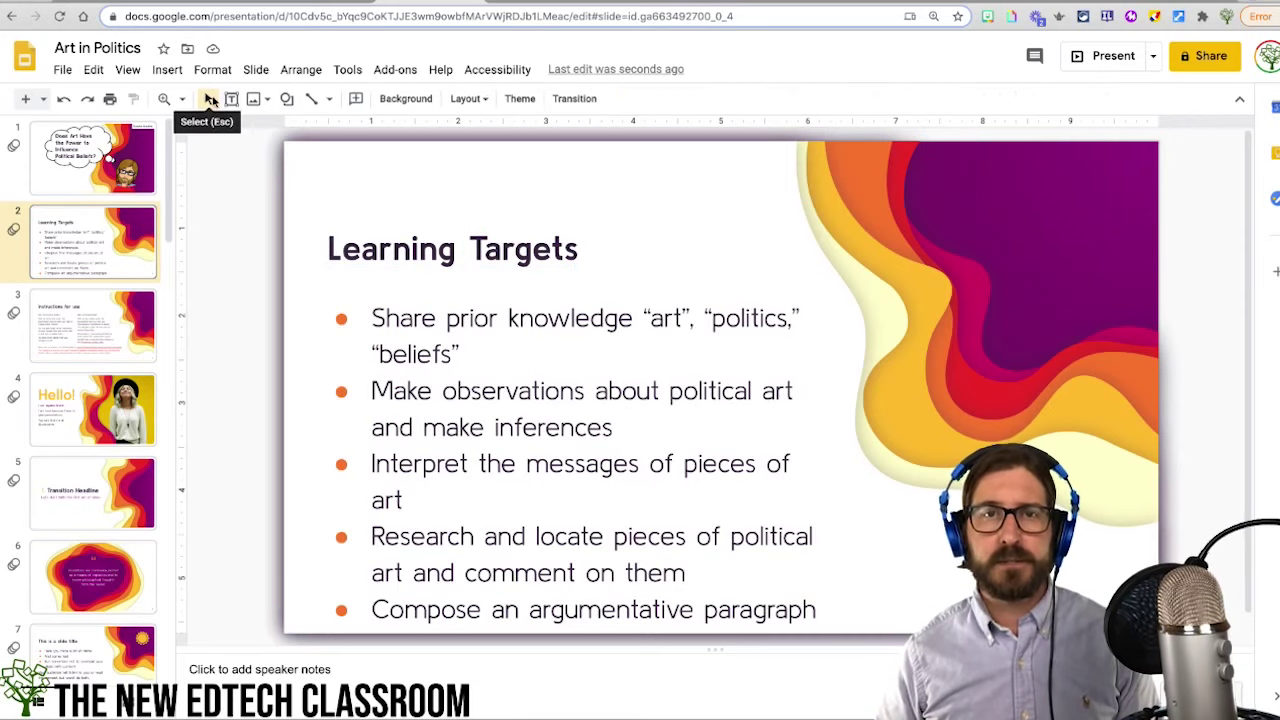
- Start the Icons for Slides & Docs add-on and search for 'target' icons
left_click(392, 70)
mouse_move(425, 168)
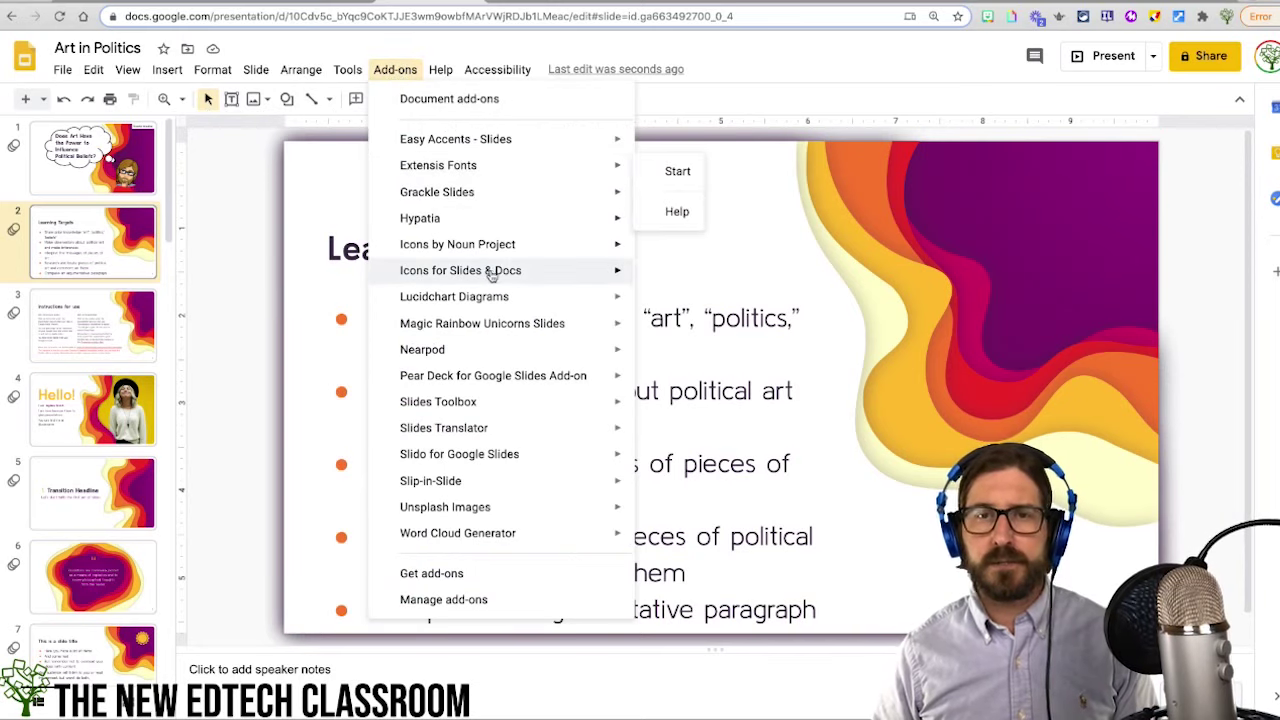
mouse_move(500, 270)
left_click(685, 279)
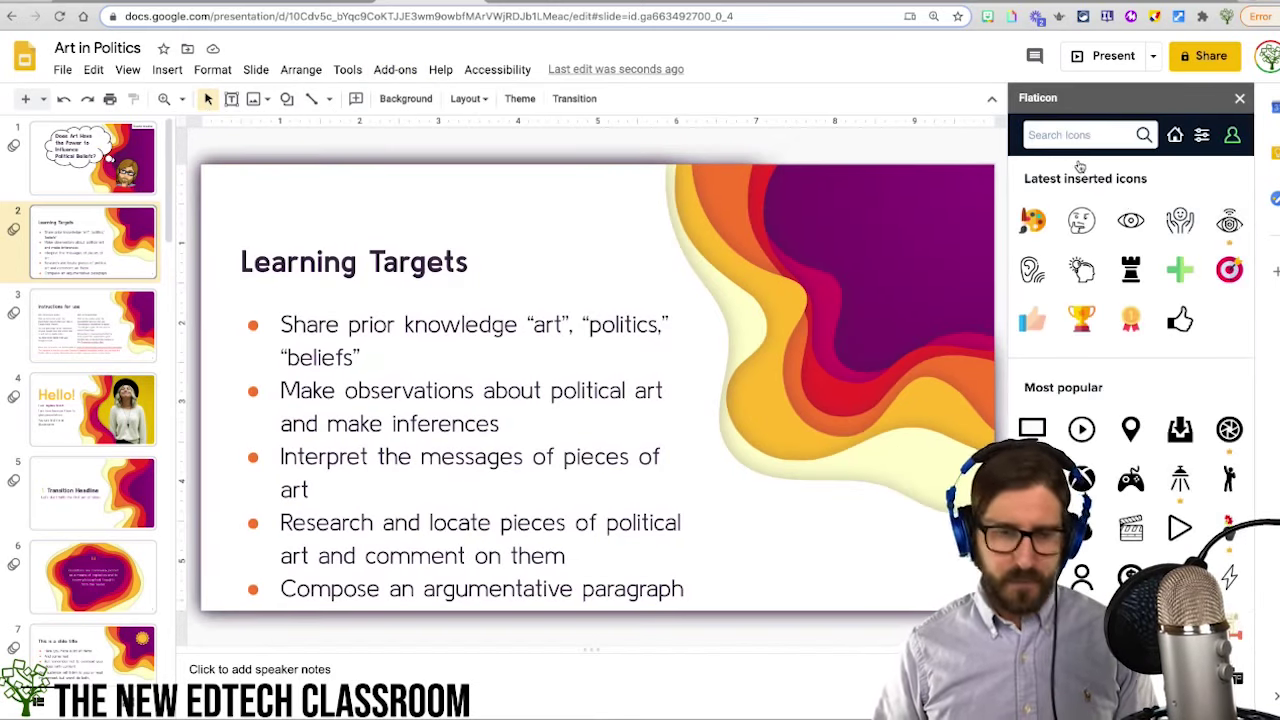
type("tr")
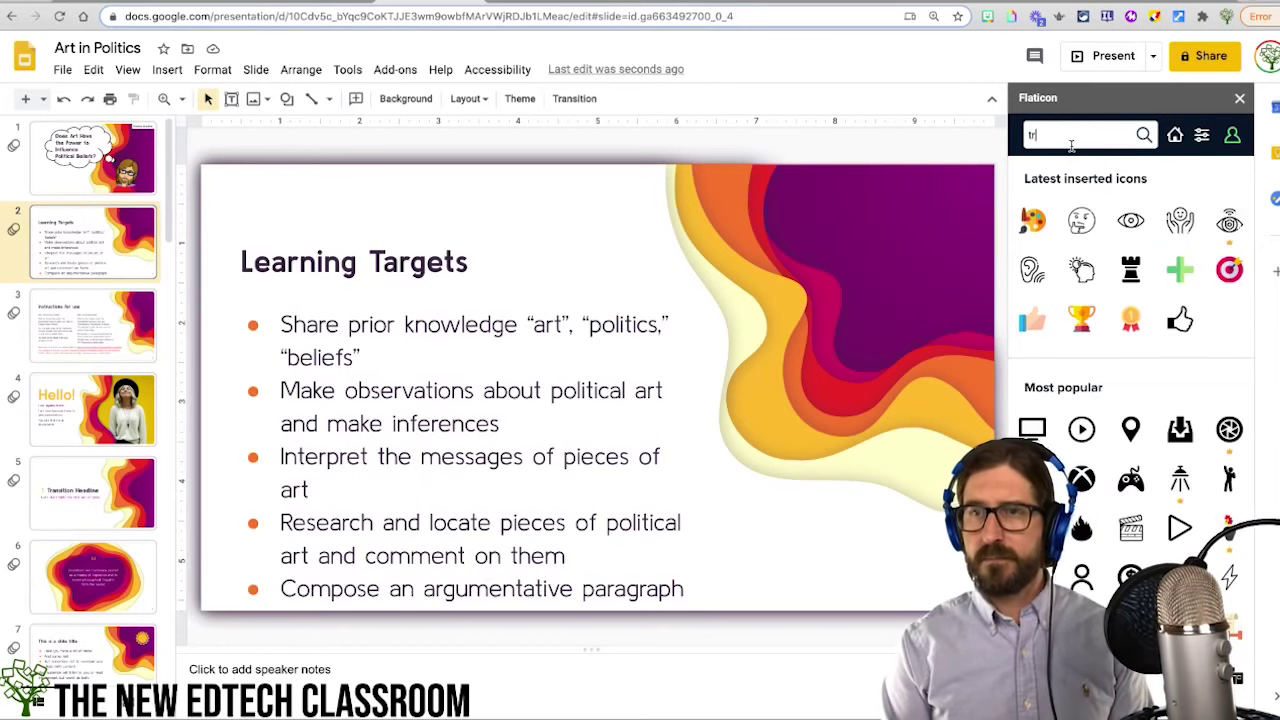
type("arget")
key("Return")
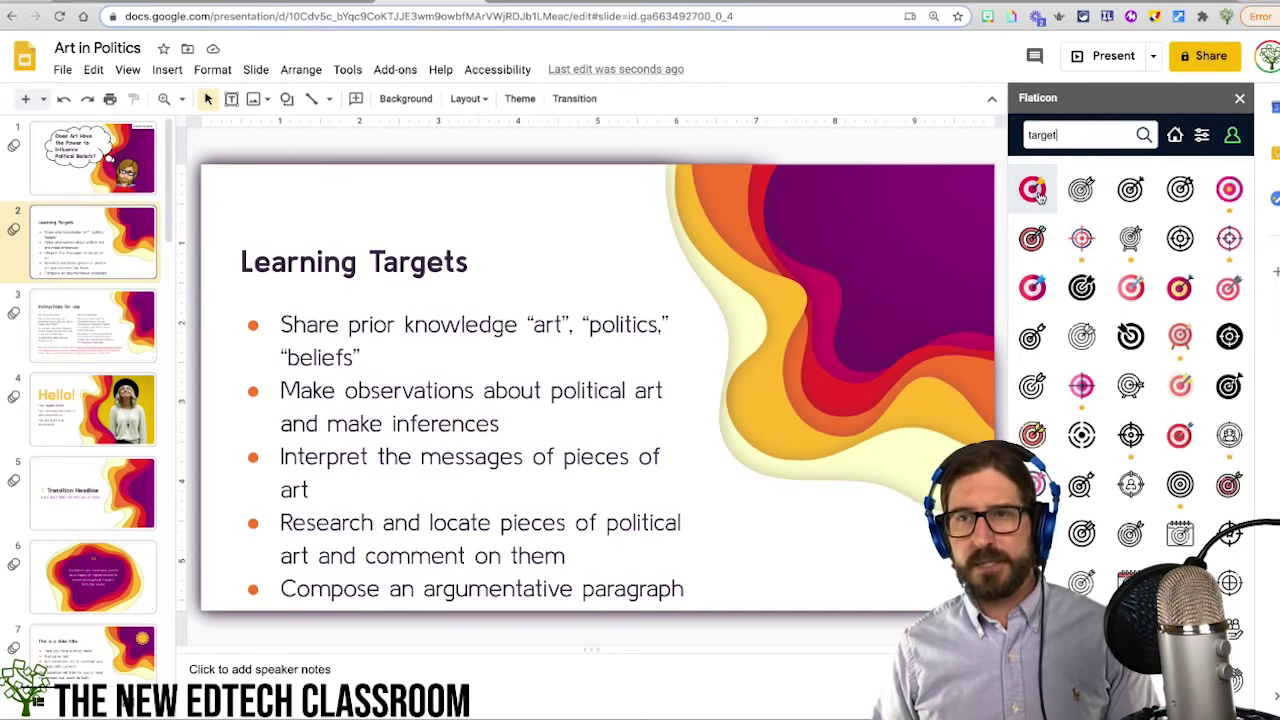
- Insert the Goal bullseye icon and position it beside the Learning Targets title
left_click(1035, 191)
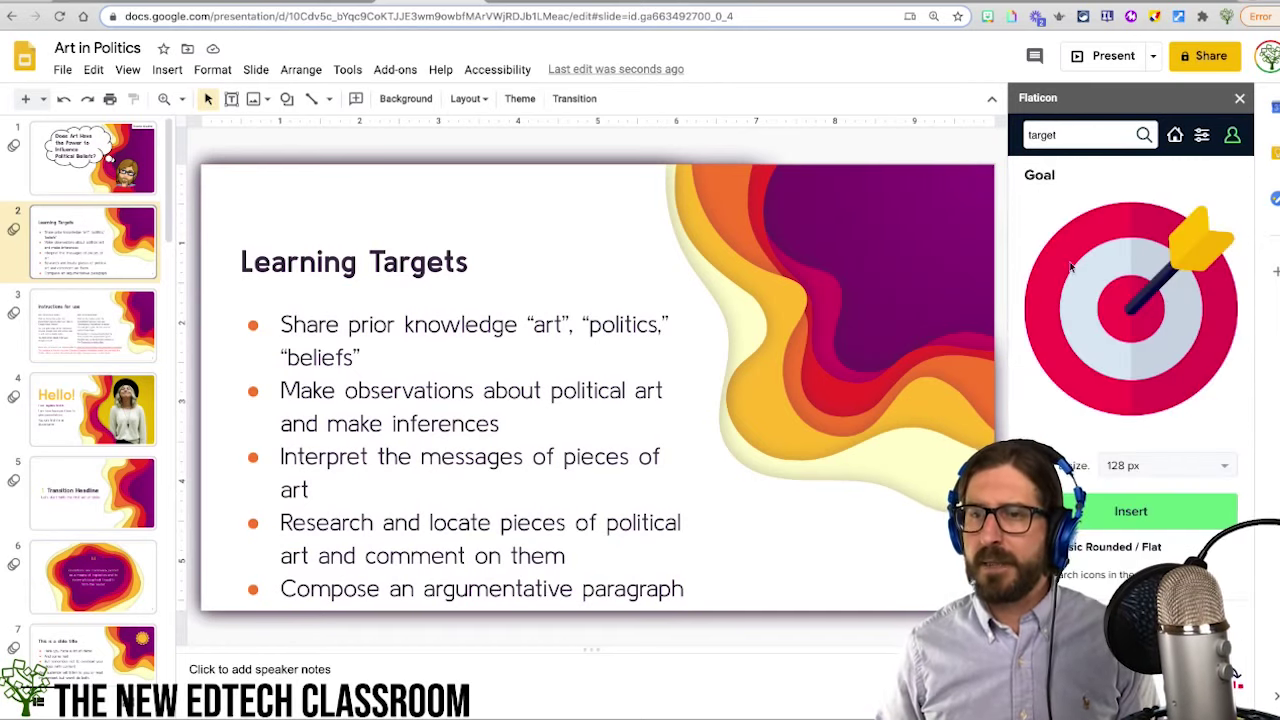
left_click(1131, 511)
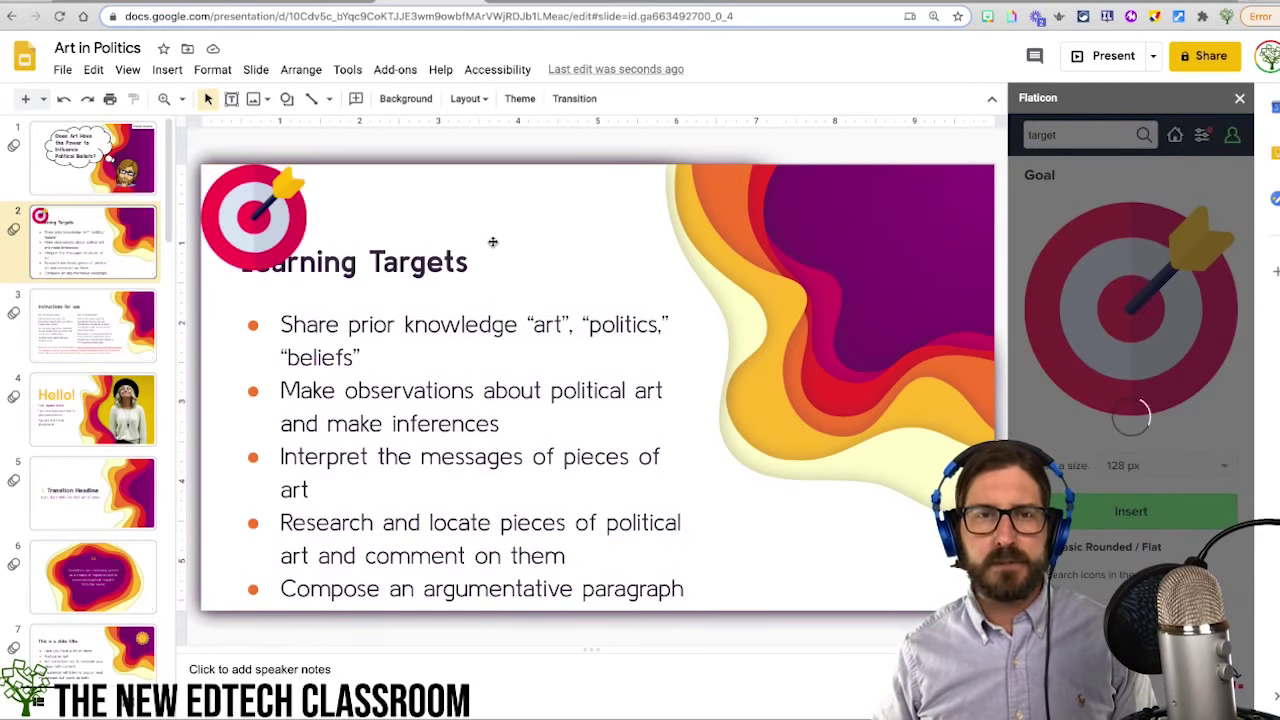
left_click_drag(265, 216, 549, 251)
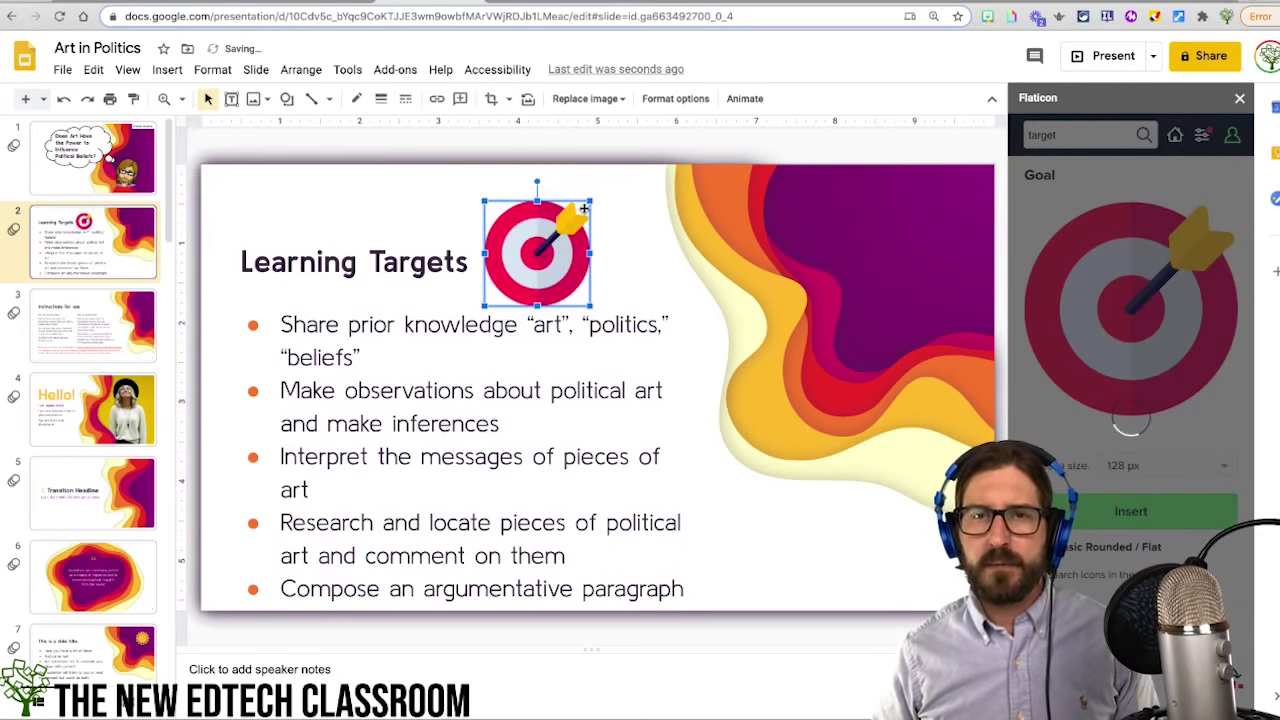